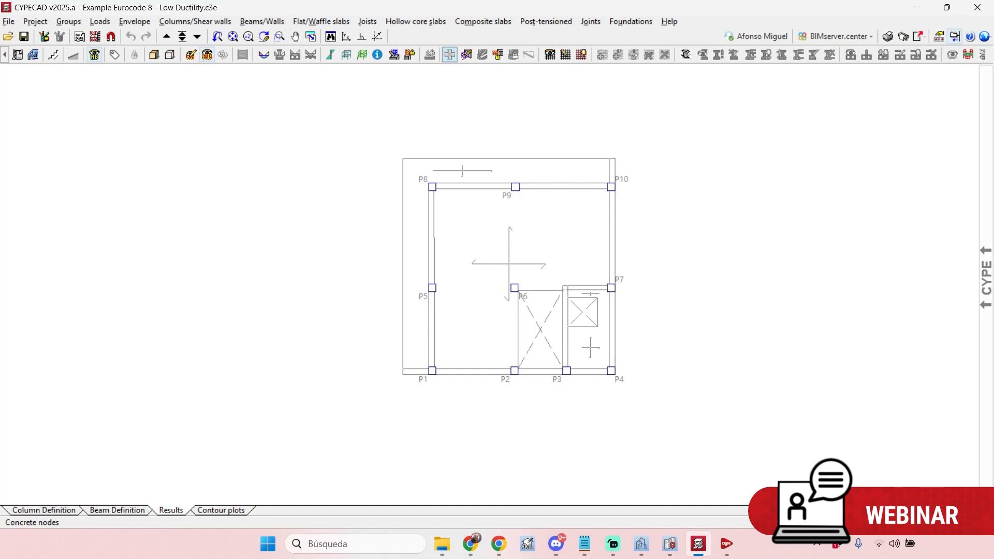
- Launch CYPE 3D from the CYPE Menu's structures programs and open the recent job "Warehouse example.ed3"
left_click(811, 548)
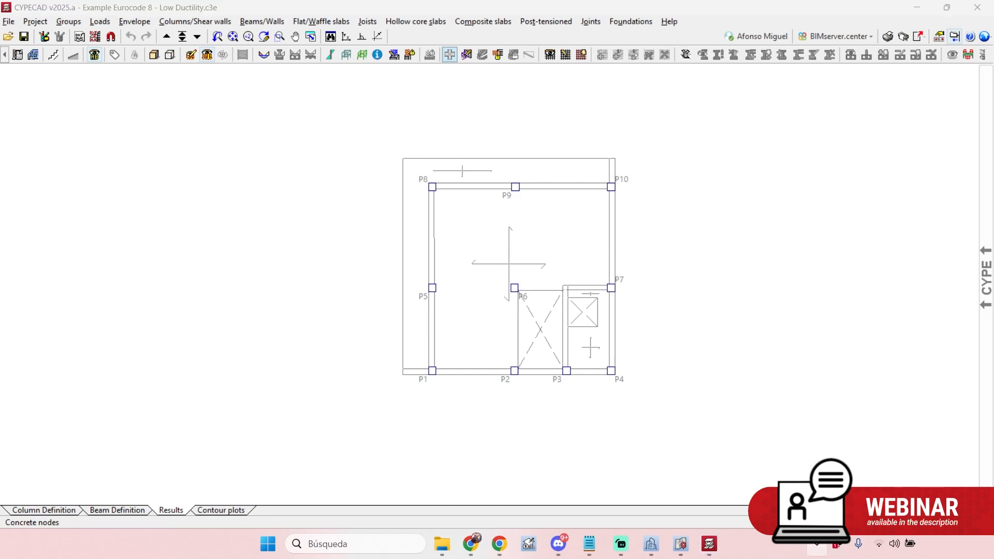
left_click(777, 503)
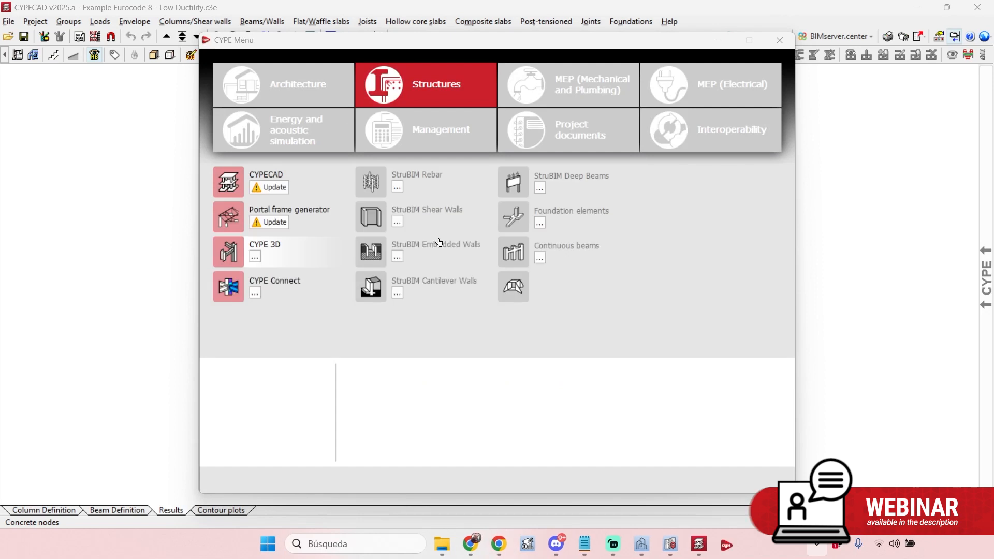
left_click(270, 248)
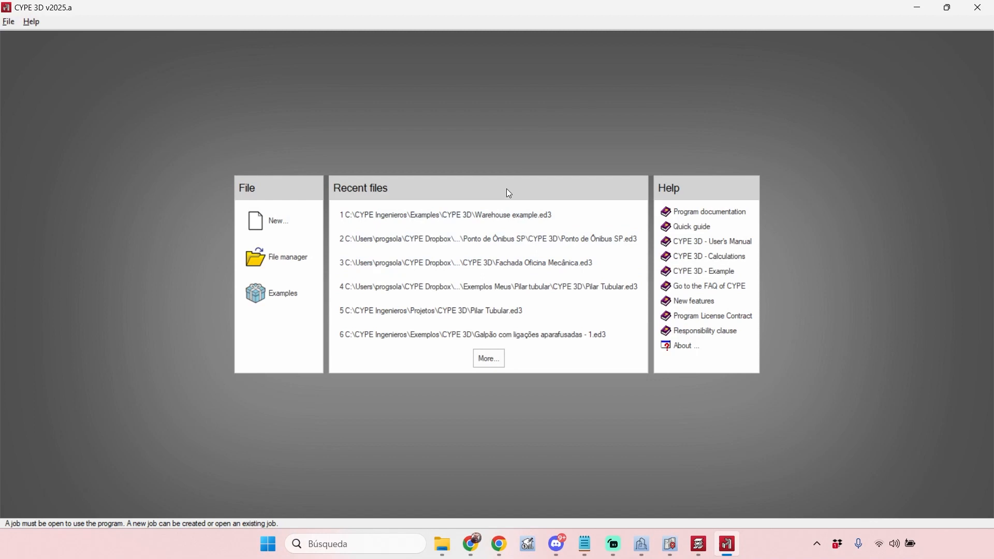
left_click(506, 213)
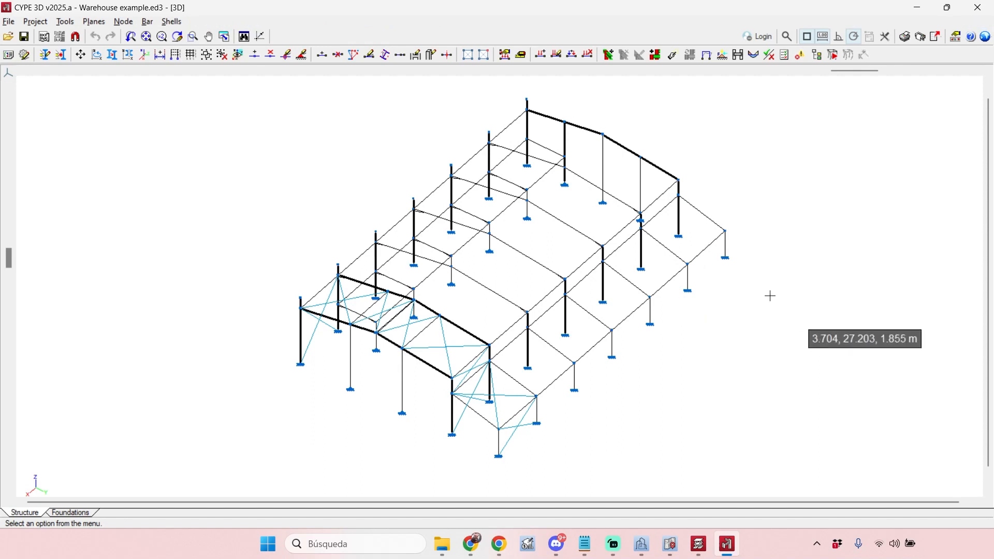
- Open the fire resistance settings from the warehouse job's general data
middle_click_drag(772, 298, 756, 286)
mouse_move(193, 165)
middle_mouse_down()
mouse_move(186, 162)
mouse_move(202, 162)
middle_mouse_up()
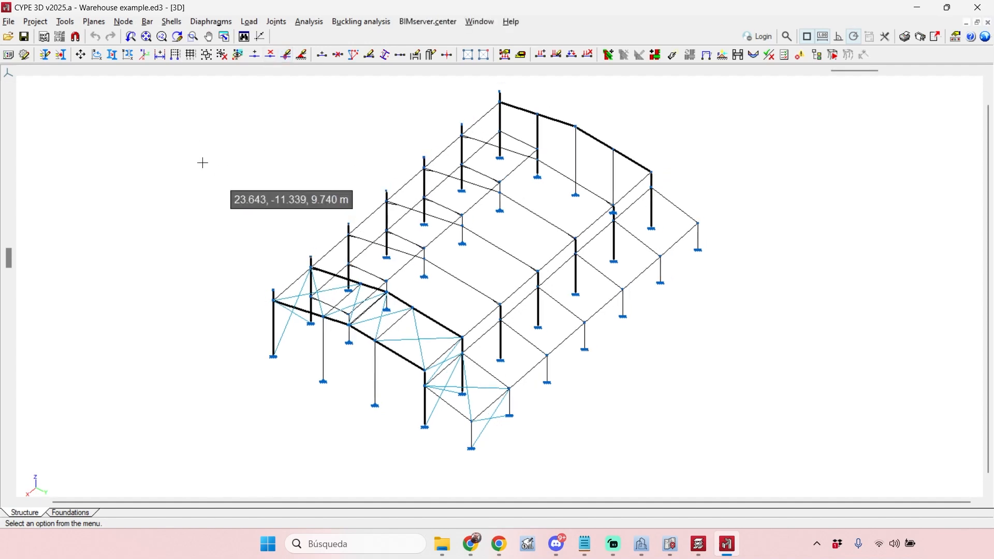
left_click(35, 21)
left_click(62, 41)
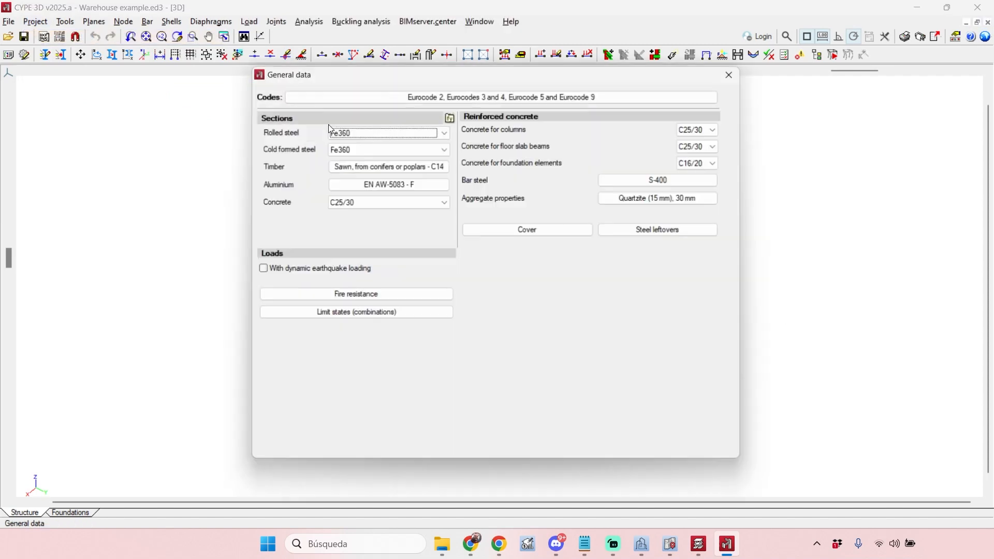
left_click(358, 296)
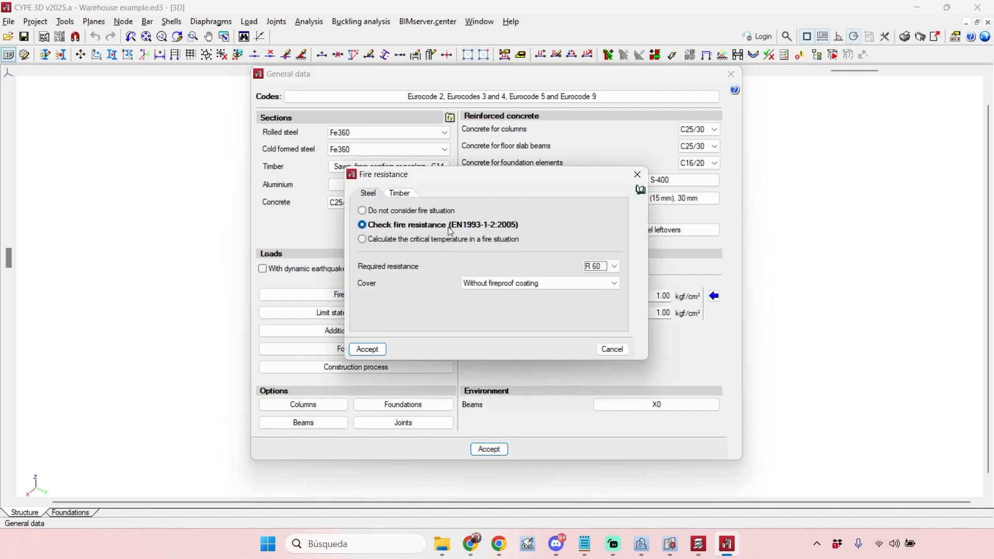
left_click_drag(478, 181, 555, 196)
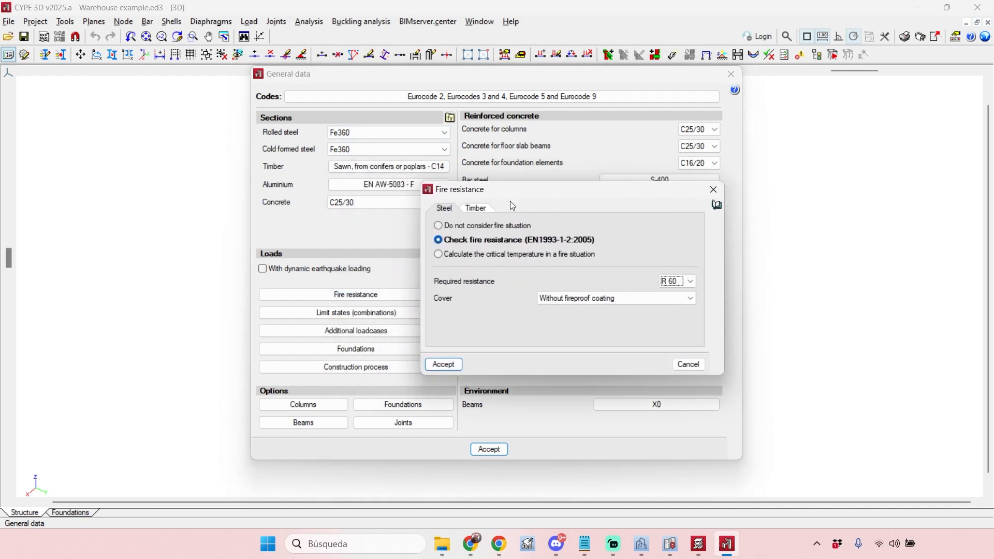
- Try the steel options for ignoring fire, checking resistance and calculating critical temperature, and review the timber settings, resistance classes and cover materials
left_click(475, 208)
left_click(444, 208)
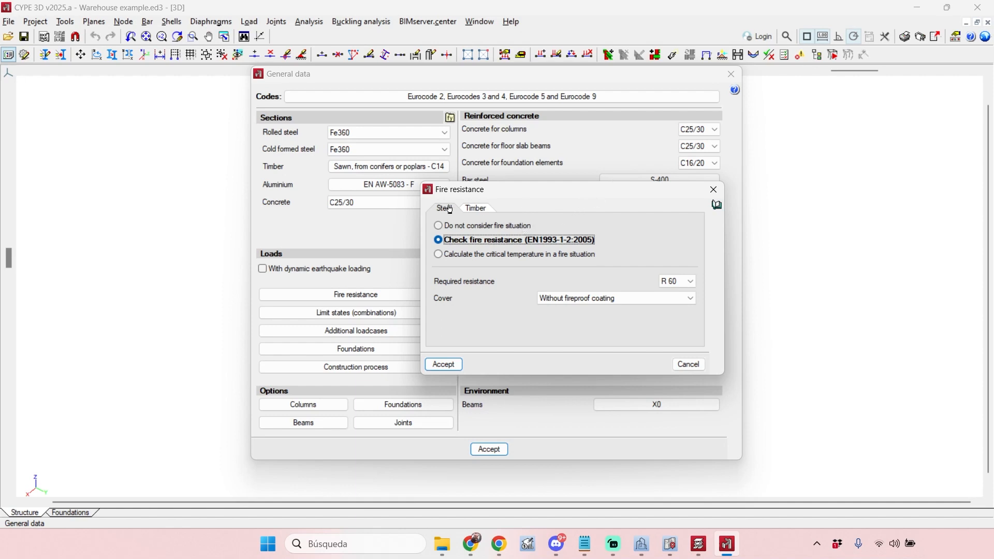
left_click(455, 229)
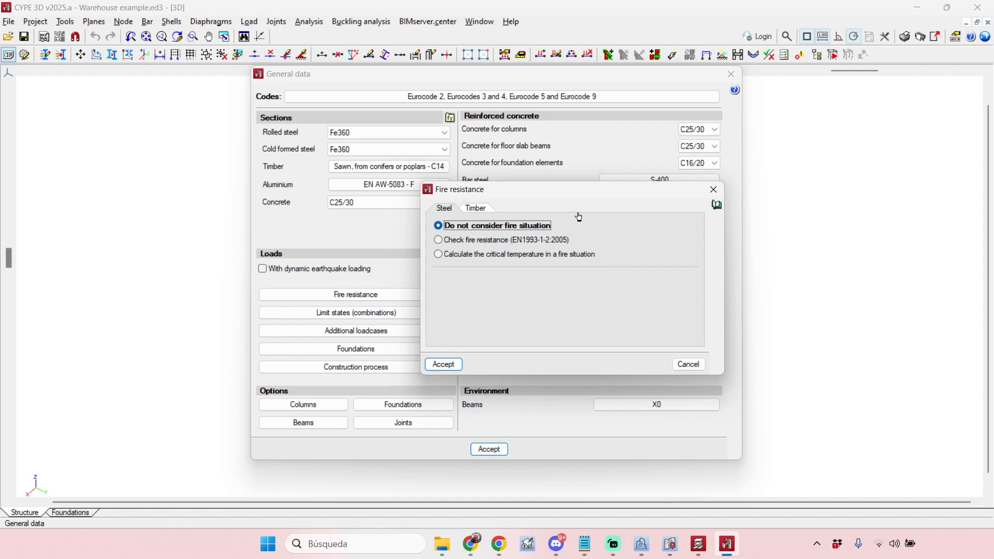
left_click(507, 241)
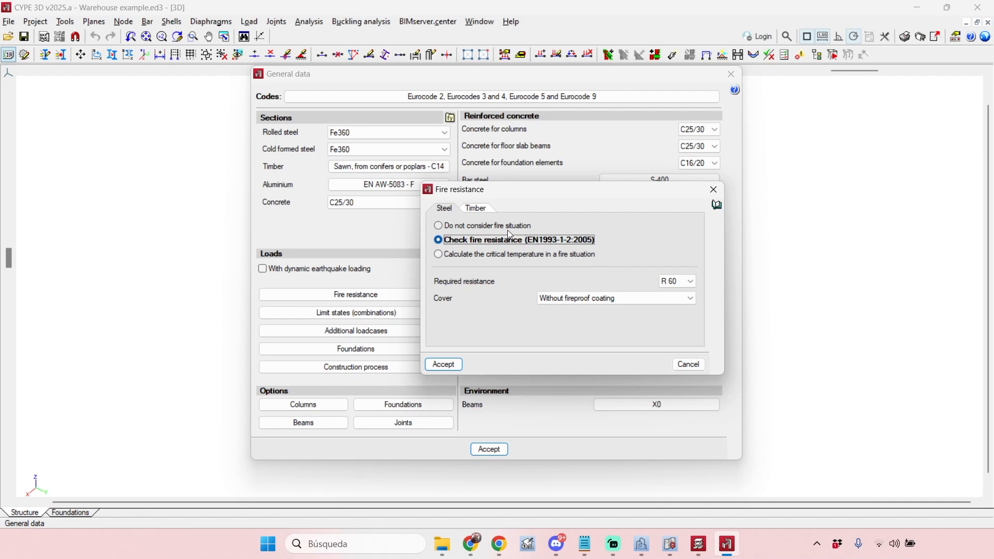
left_click(693, 283)
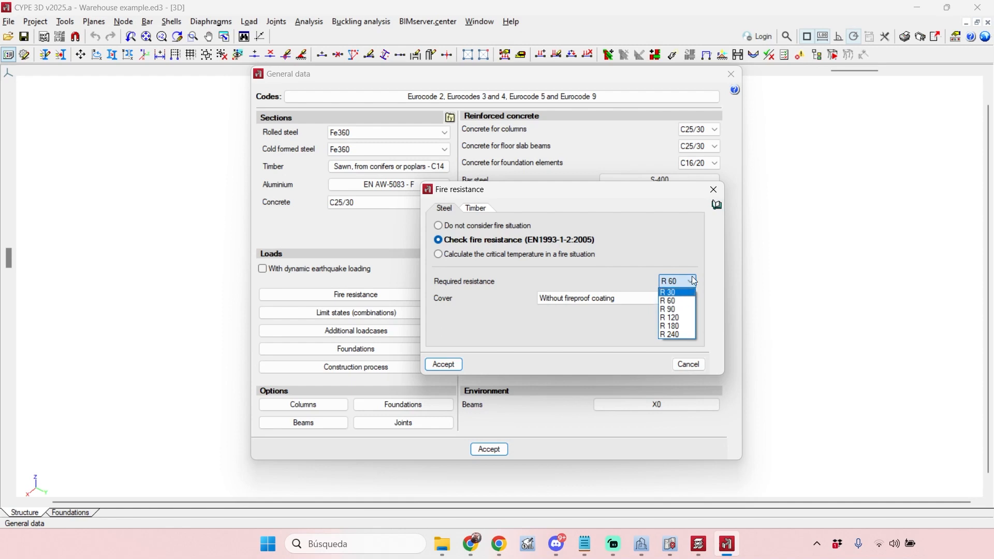
left_click(694, 281)
left_click(690, 300)
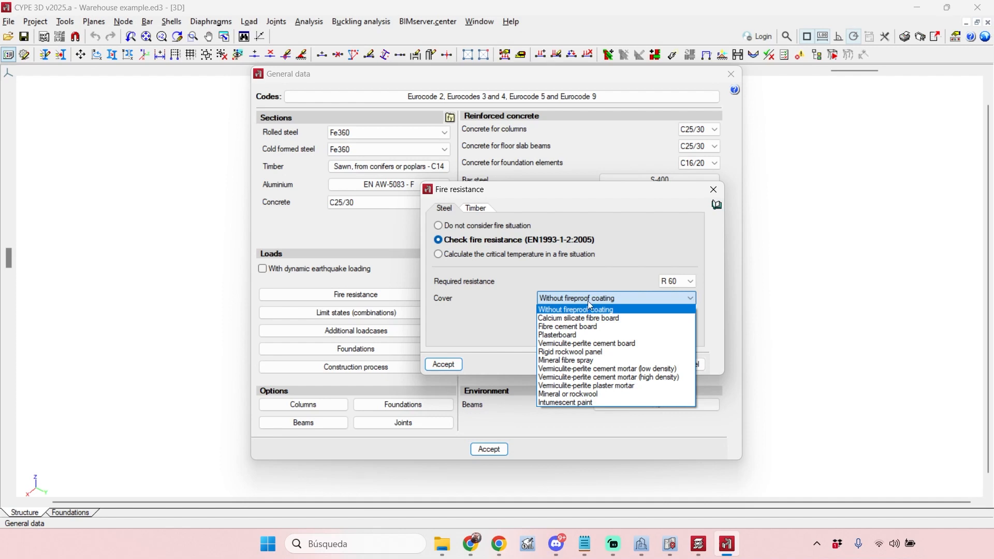
left_click(622, 307)
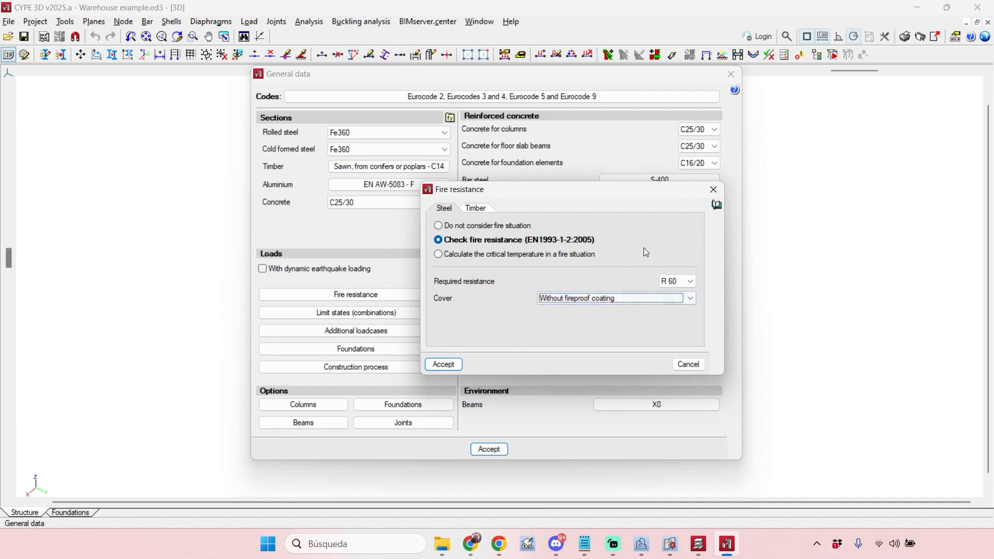
left_click(559, 256)
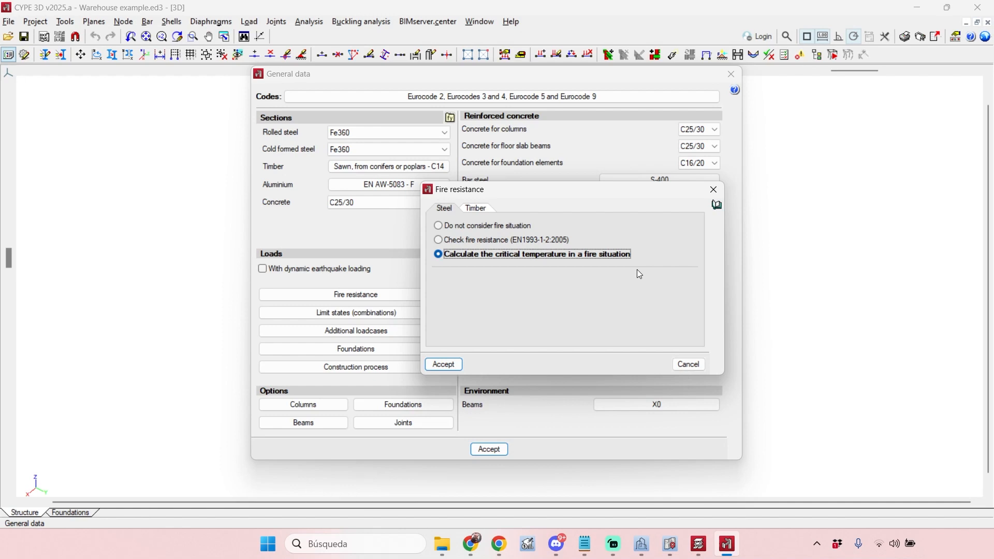
- Set steel to check fire resistance (EN1993-1-2:2005) with R 60 and without fireproof coating, and accept the general data
left_click(512, 240)
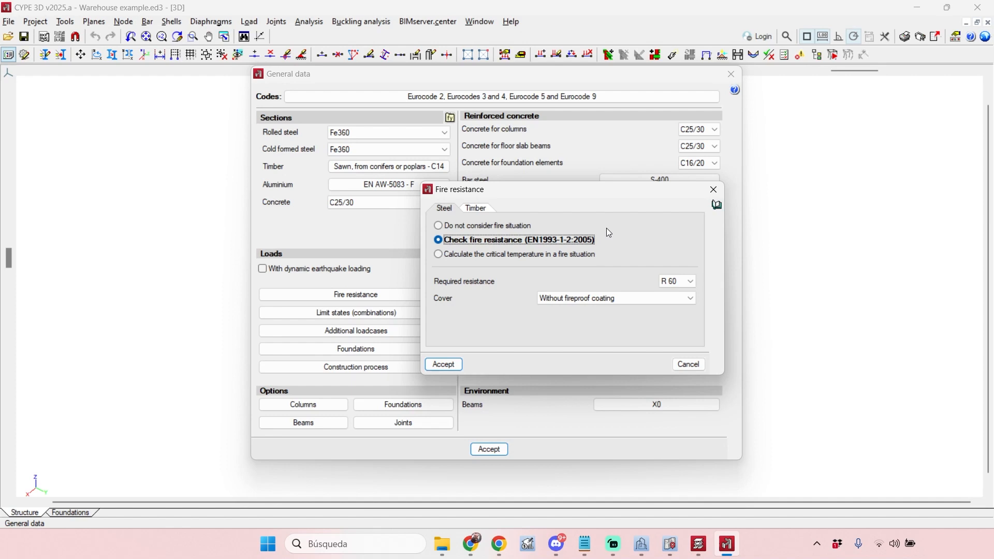
left_click_drag(660, 190, 628, 187)
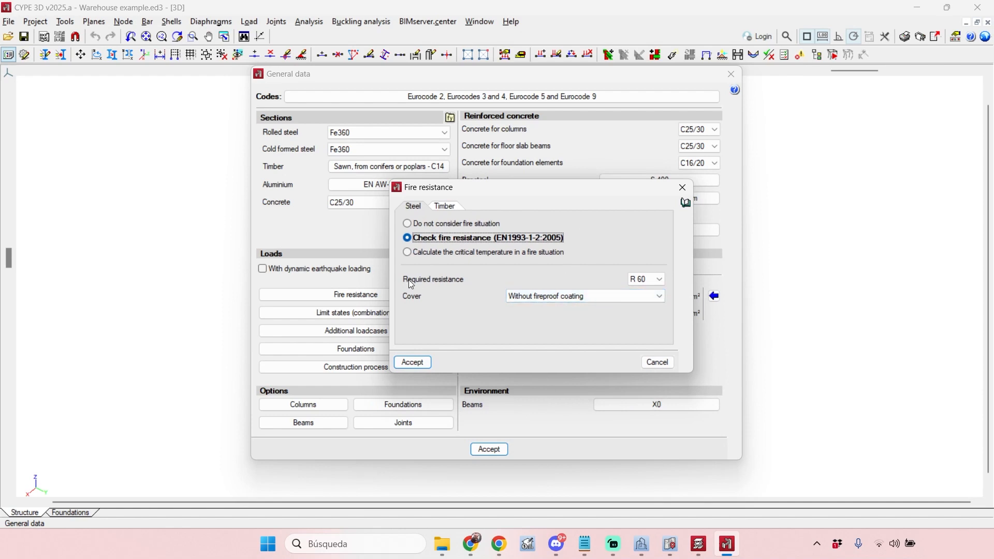
left_click(630, 294)
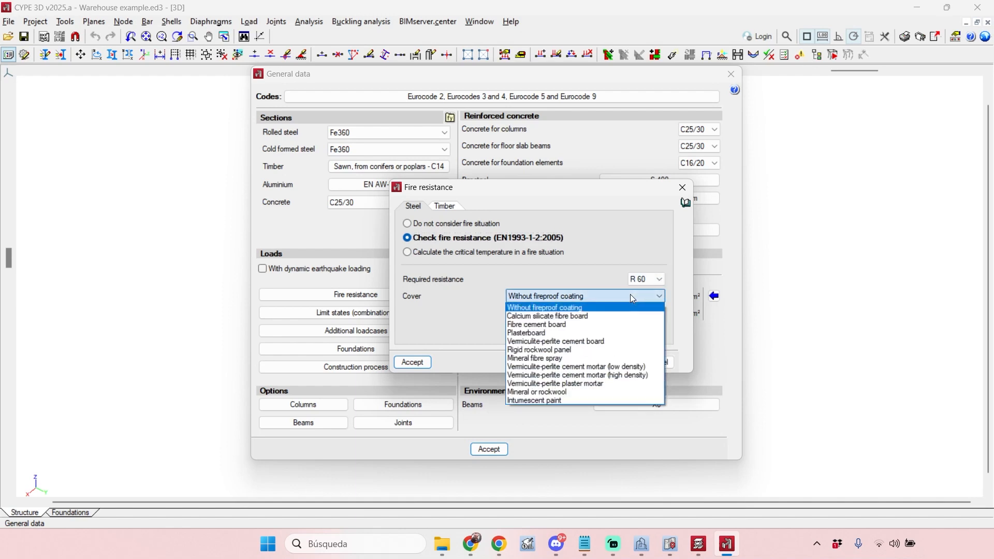
left_click(566, 308)
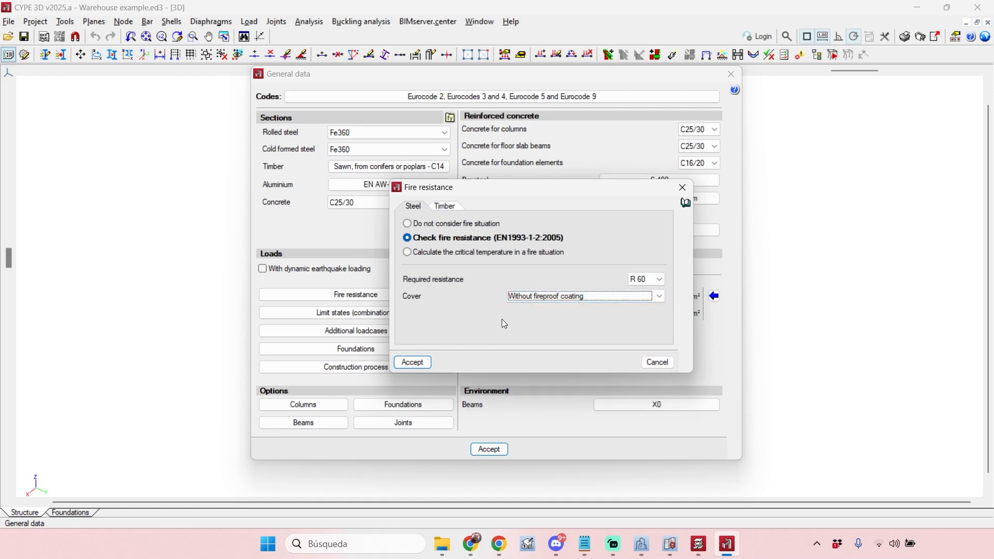
left_click(412, 362)
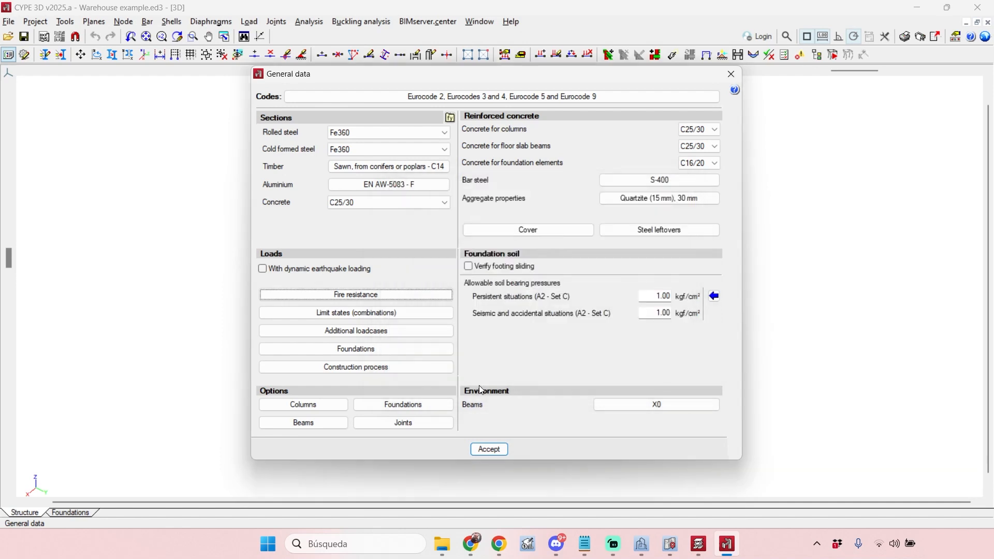
left_click(492, 450)
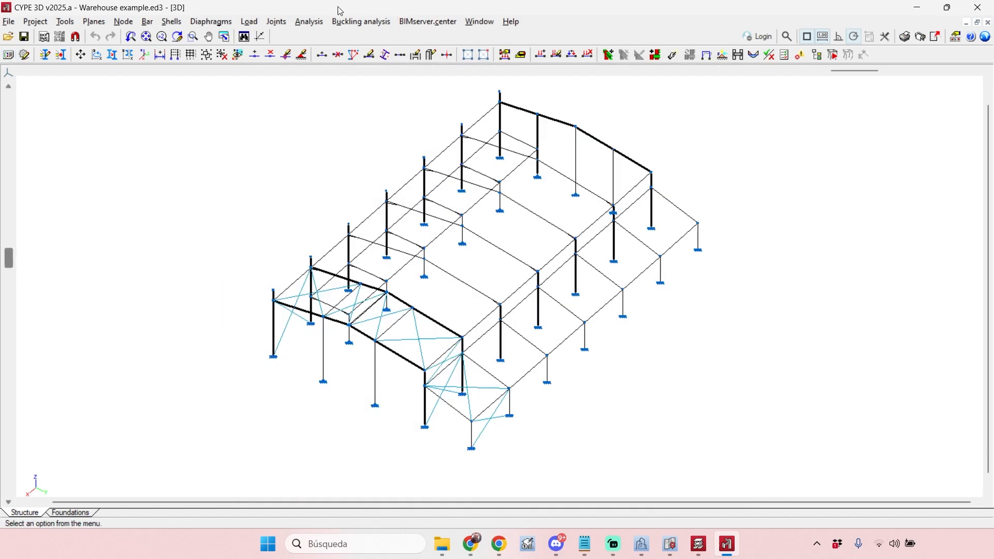
- Calculate stresses and strains with bar checking but no section dimensioning, accept the default buckling parameters, and close the final design report
left_click(310, 21)
left_click(358, 58)
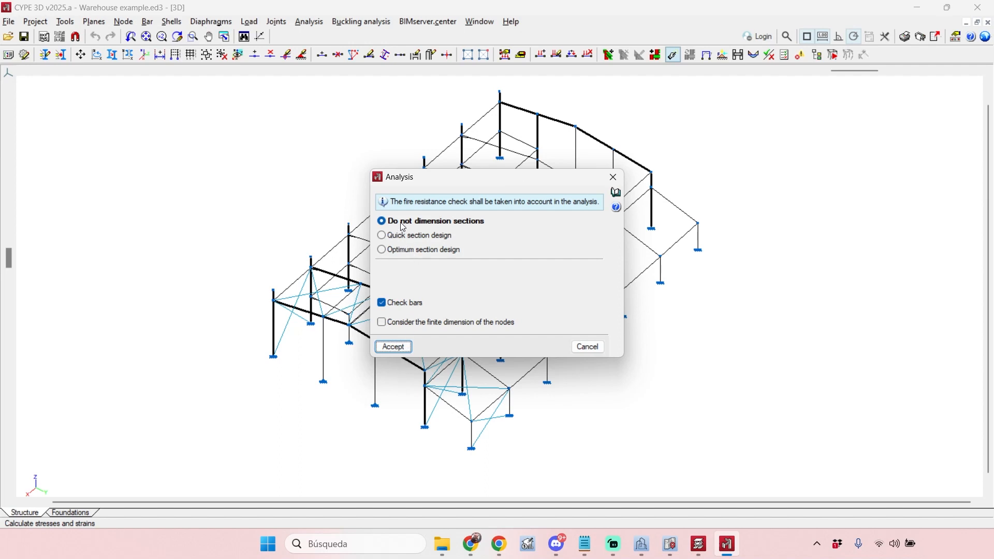
left_click(403, 350)
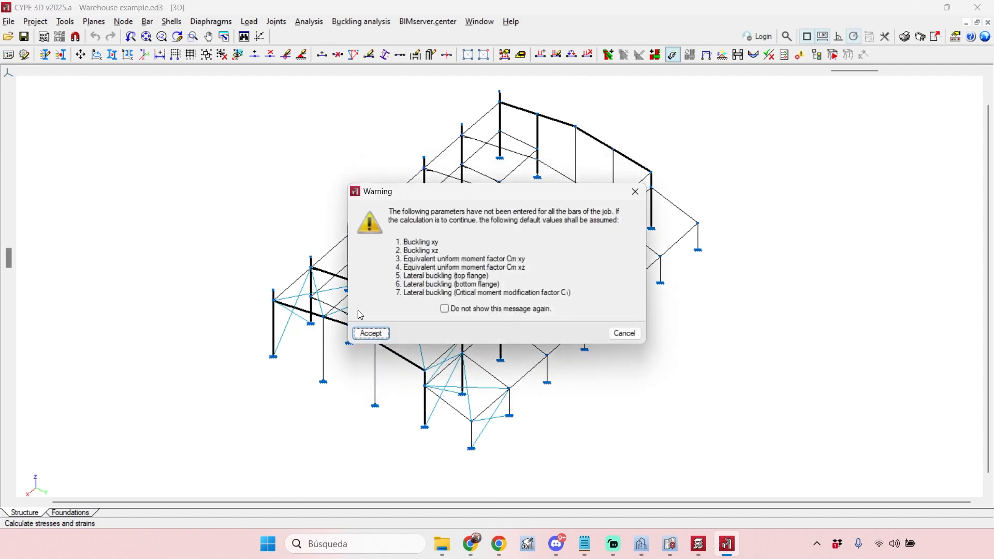
left_click(372, 333)
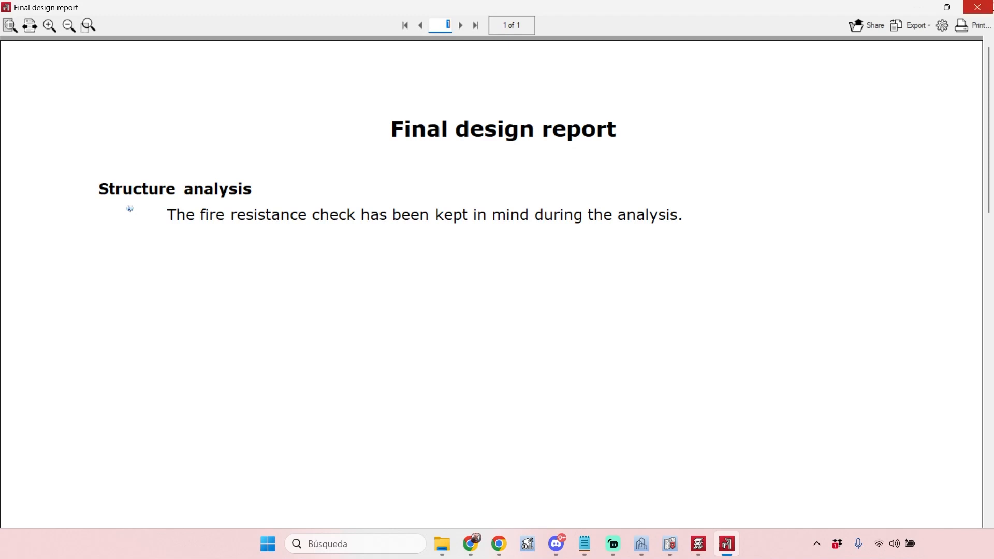
left_click(978, 8)
- Run Check elements on the warehouse structure and examine the bars' resistance ratios and temperatures in the R 60 fire situation
scroll(768, 255, "down", 1)
middle_click_drag(764, 243, 716, 258)
middle_click_drag(579, 99, 536, 93)
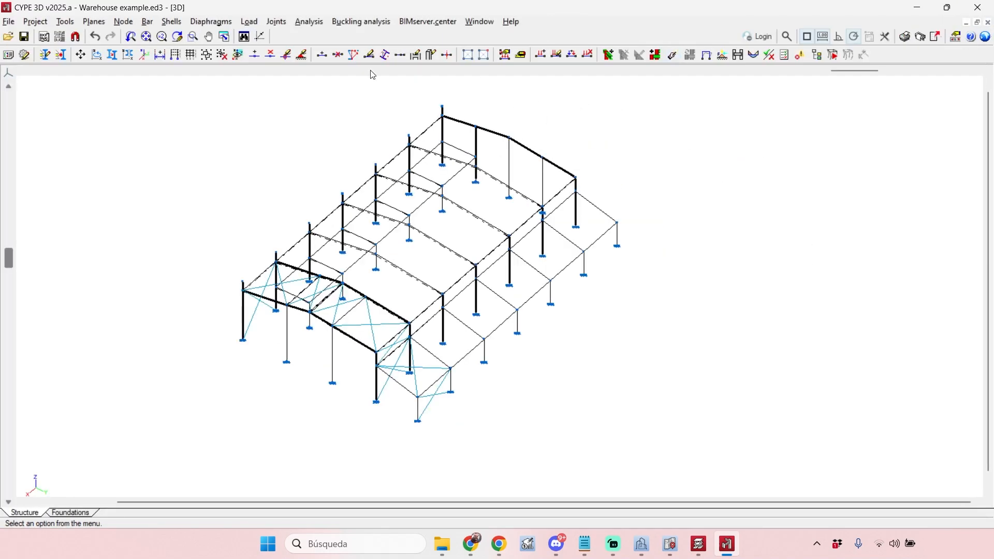
left_click(316, 25)
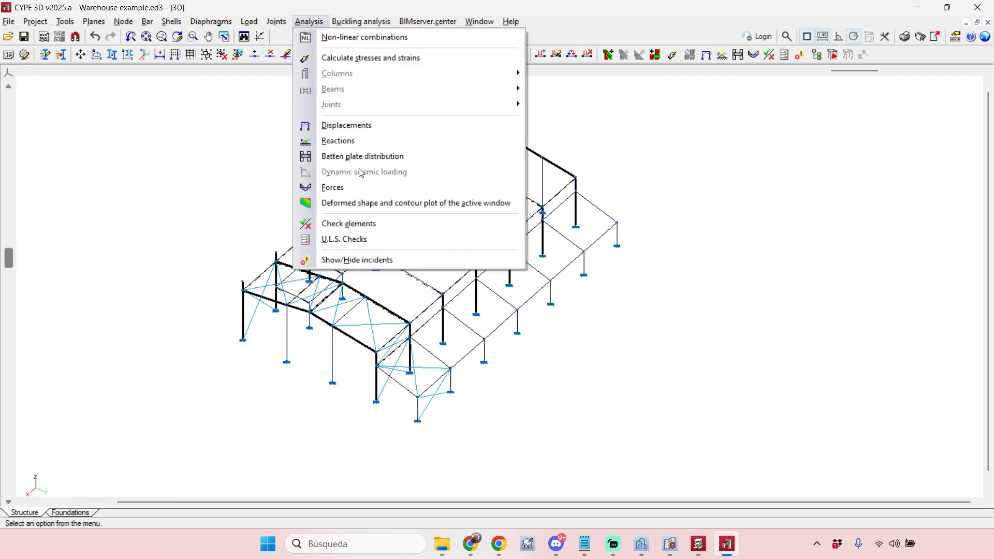
left_click(363, 224)
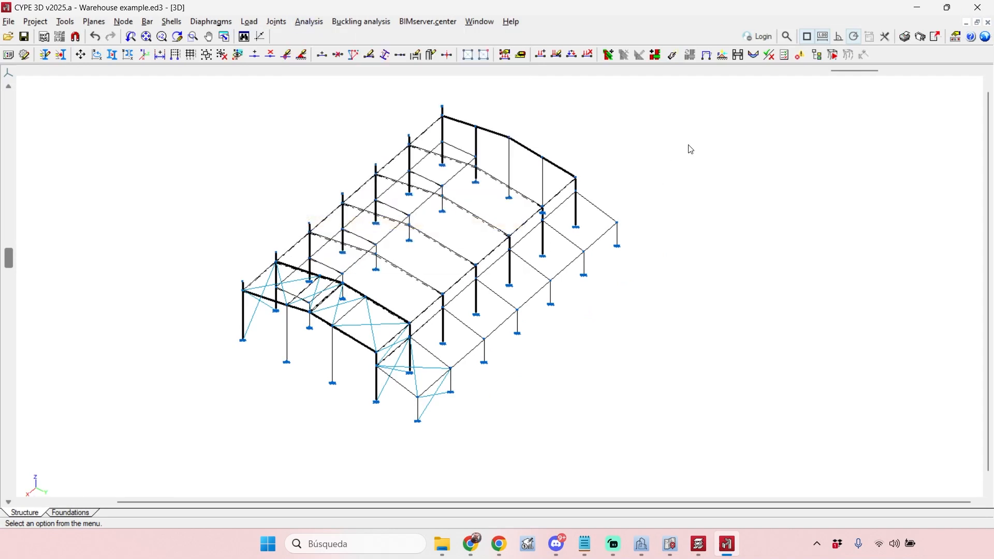
left_click(371, 333)
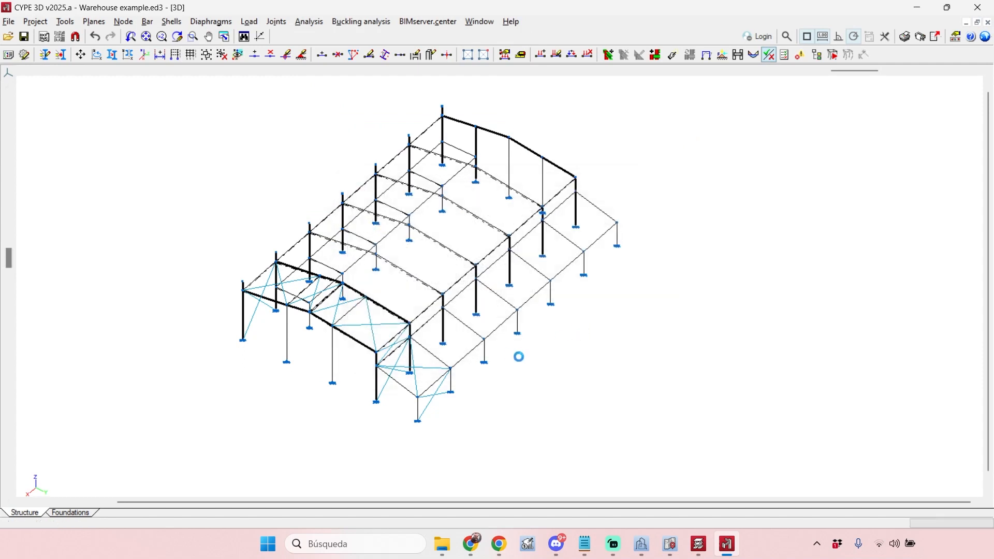
scroll(642, 342, "up", 4)
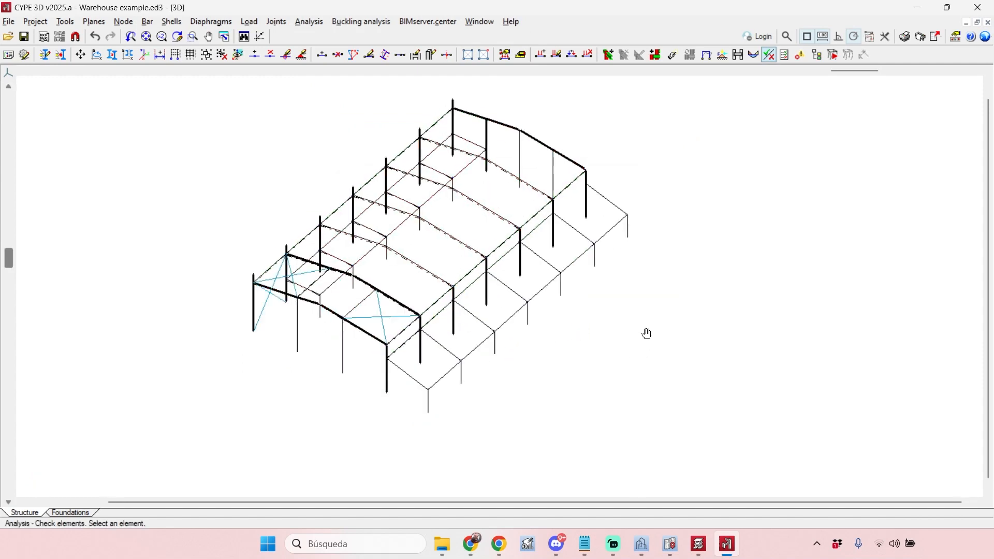
middle_click_drag(641, 336, 749, 327)
scroll(695, 335, "up", 2)
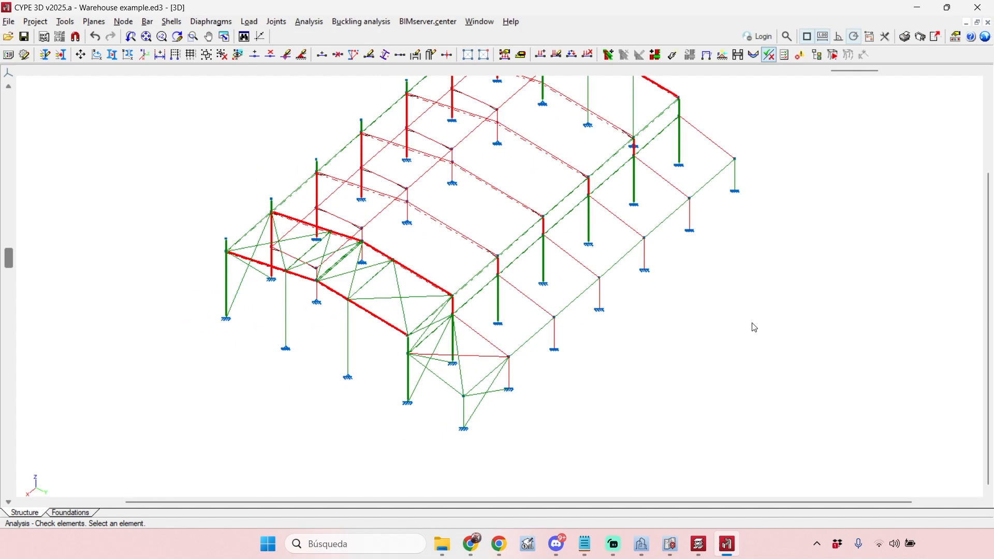
mouse_move(466, 284)
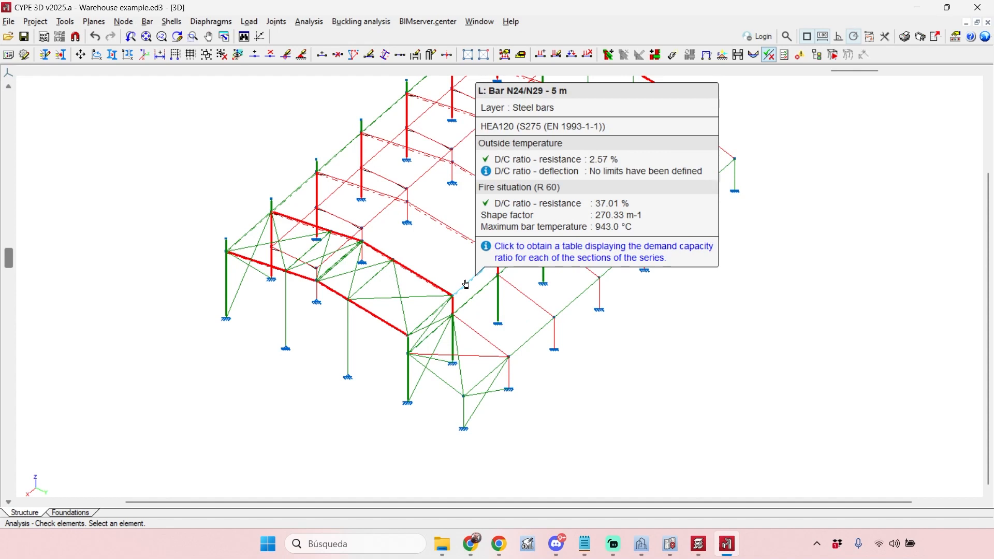
mouse_move(377, 320)
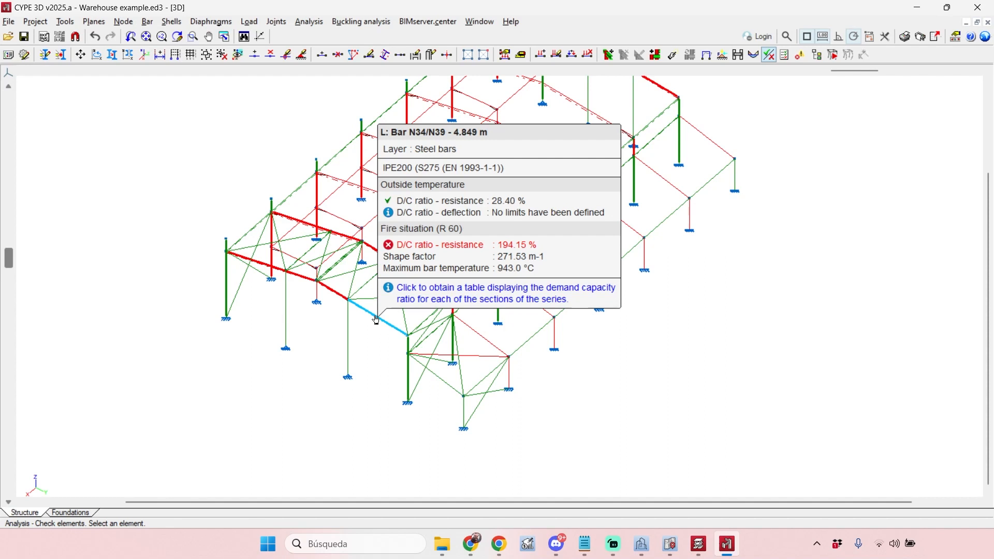
- Open the fire resistance settings of the end-frame rafter bar N34/N39
left_click(147, 22)
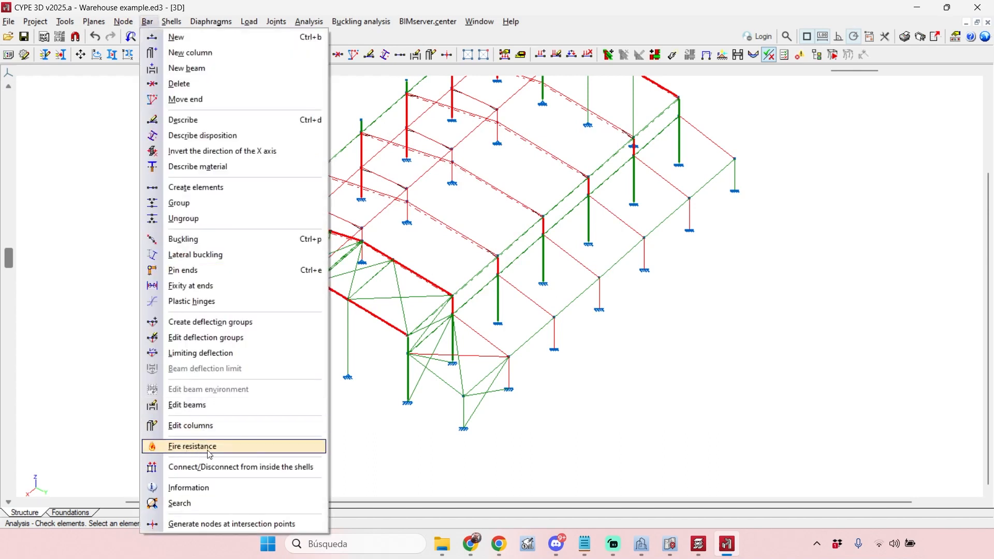
left_click(230, 448)
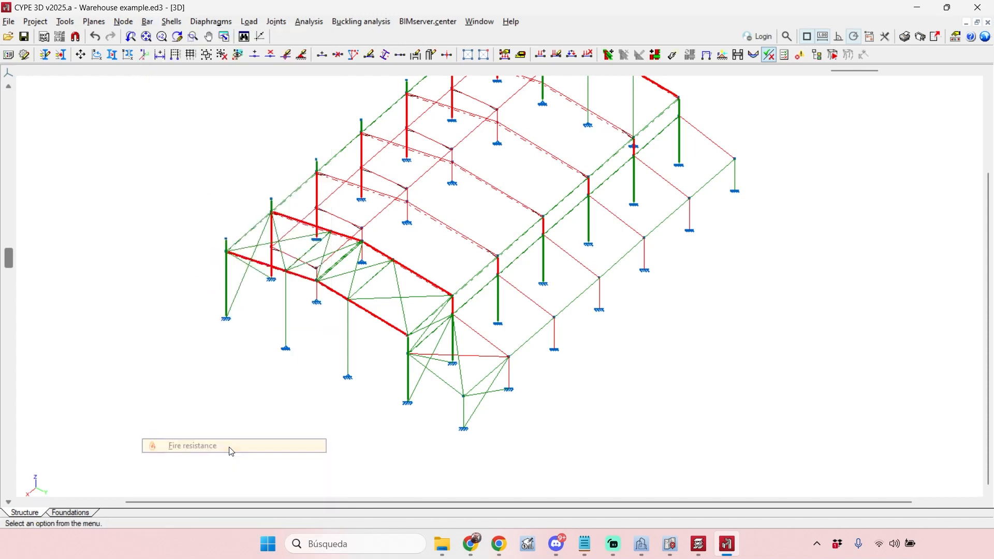
left_click(378, 319)
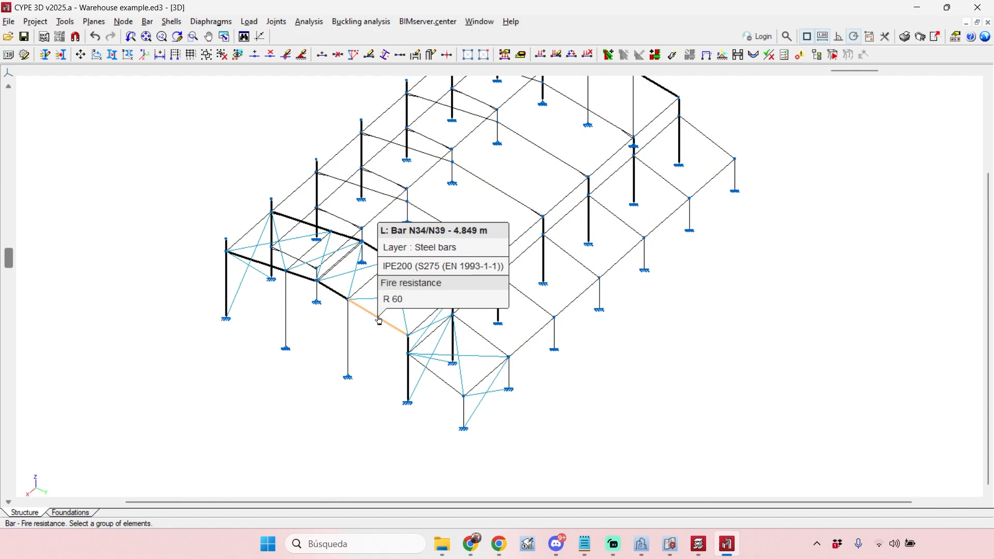
right_click(378, 320)
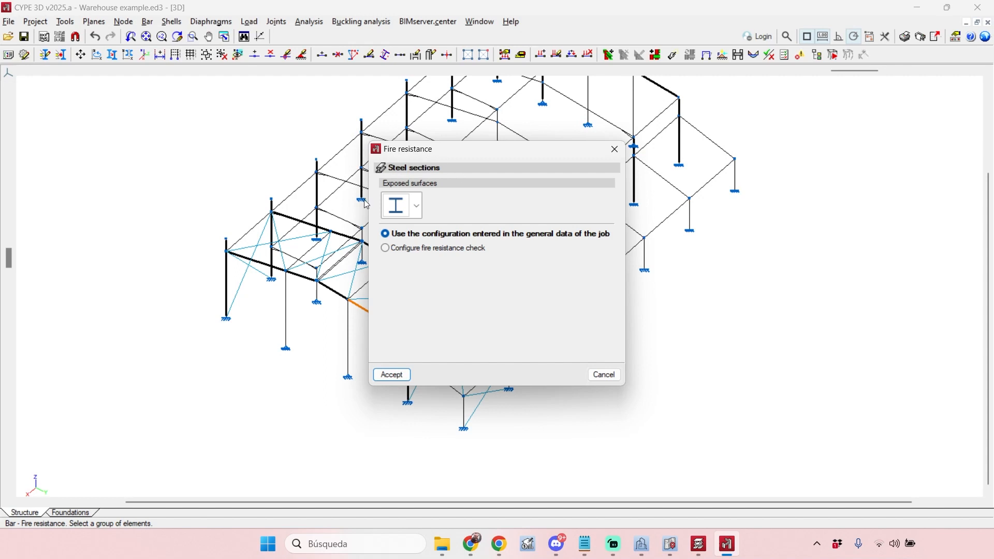
- Try several partially protected exposed-surface options for the selected rafter, ending with the section exposed on all sides
left_click(420, 202)
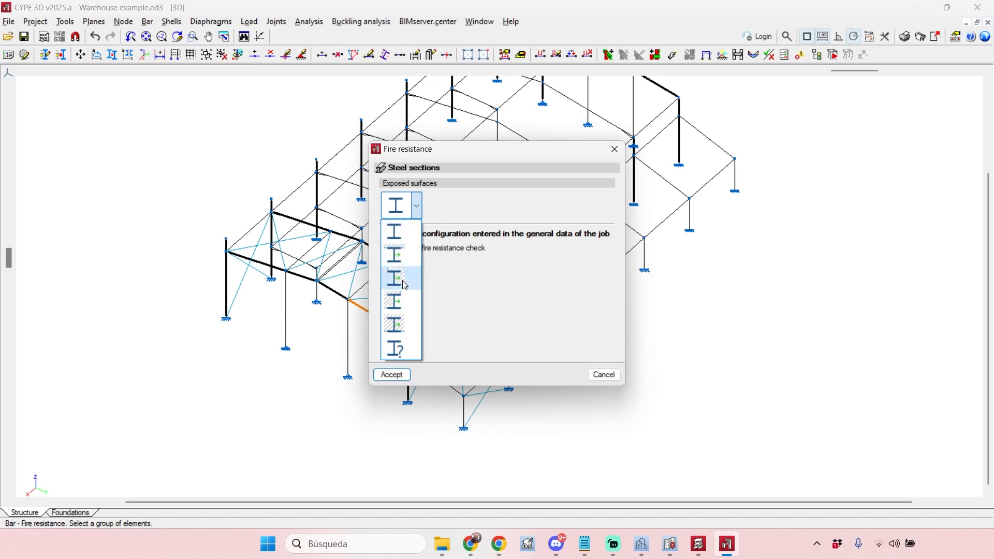
left_click(402, 254)
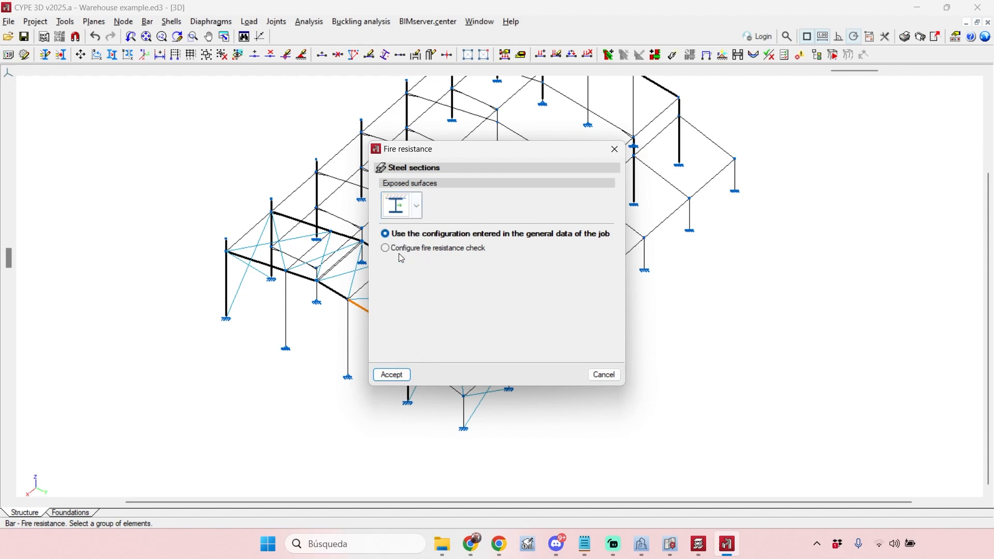
left_click(402, 209)
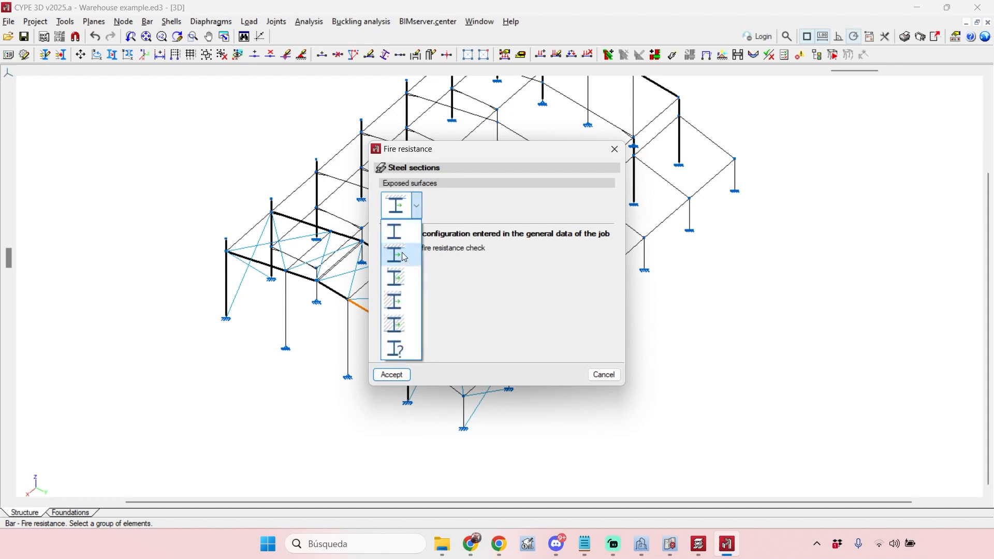
left_click(404, 302)
left_click(408, 212)
left_click(398, 265)
left_click(399, 212)
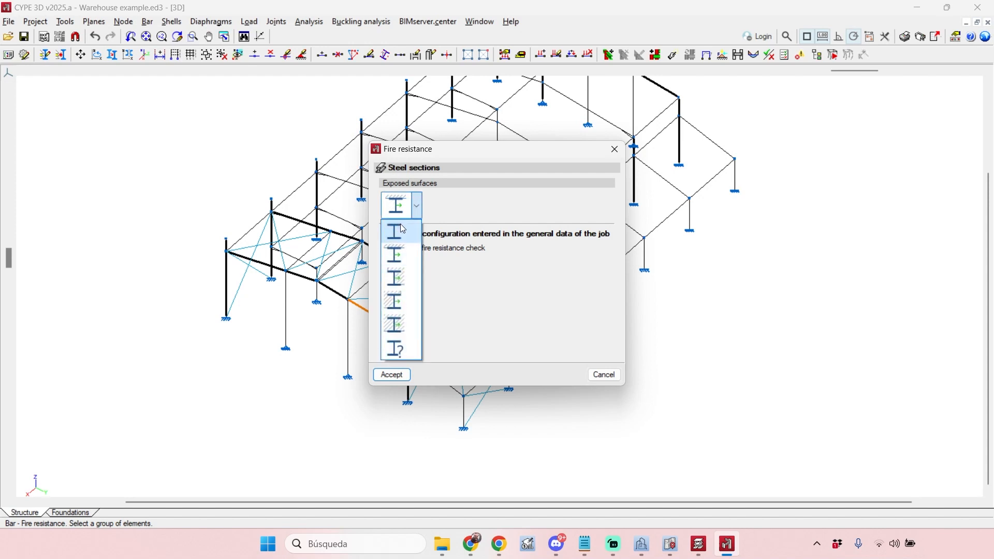
left_click(403, 228)
left_click_drag(451, 150, 627, 180)
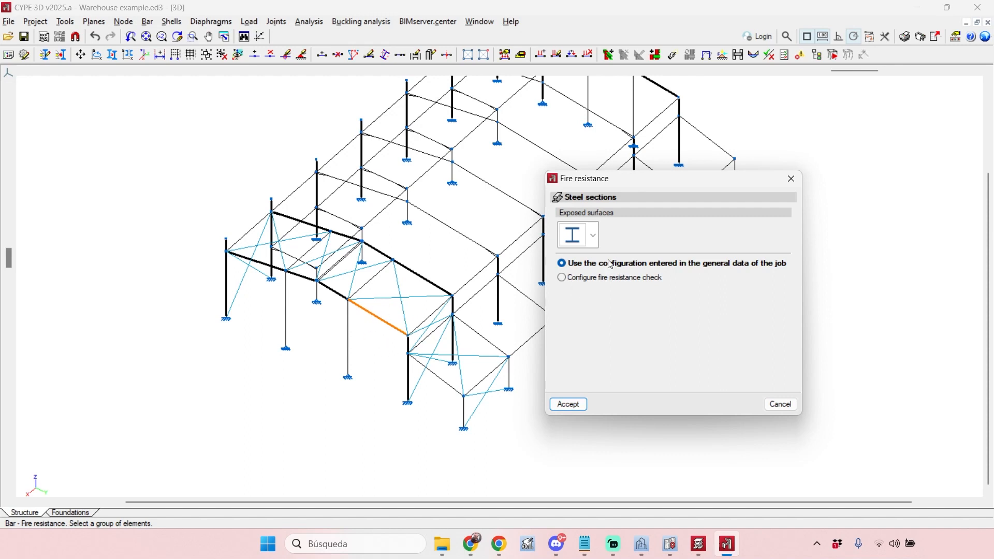
left_click(594, 236)
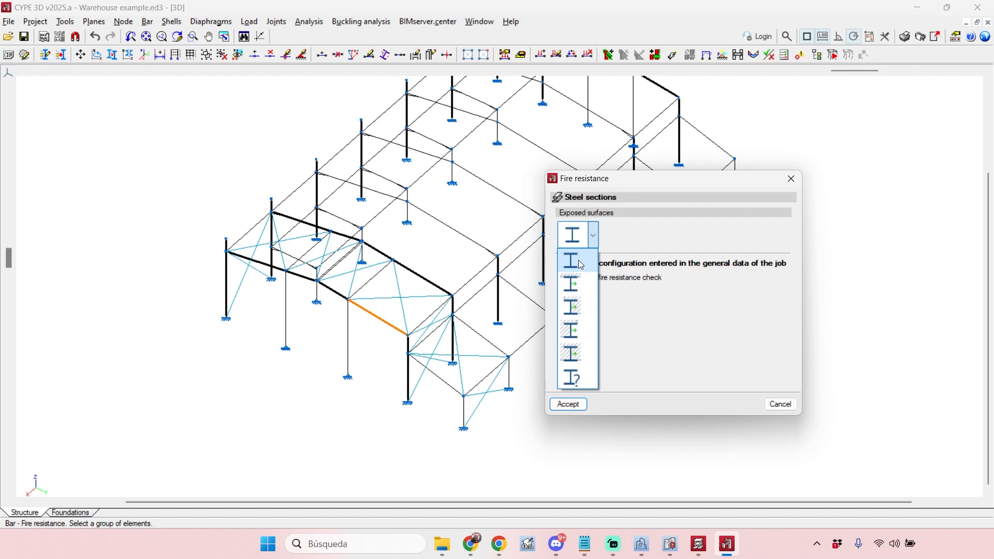
left_click(579, 261)
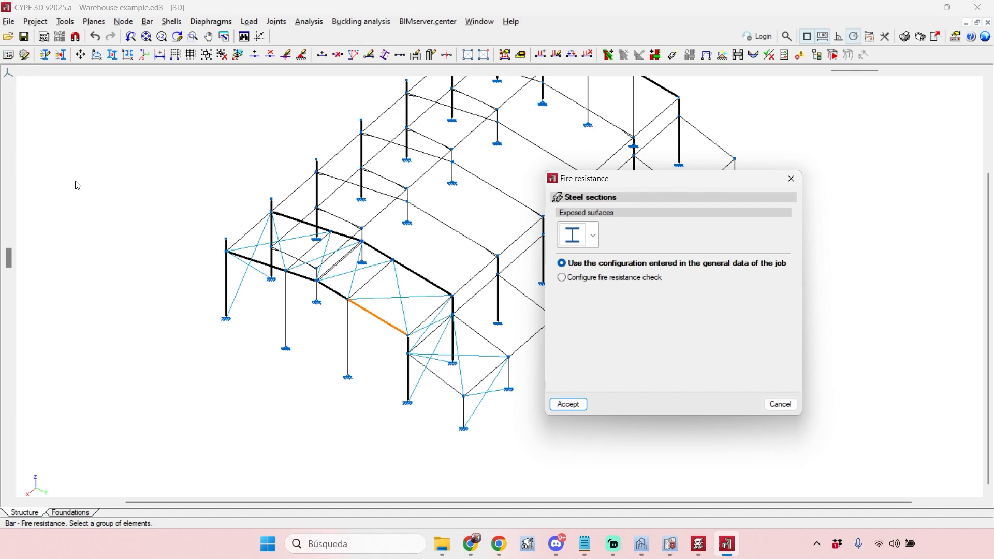
- Configure the rafter's own fire resistance check with required resistance R 60 and Intumescent paint as cover
left_click(622, 279)
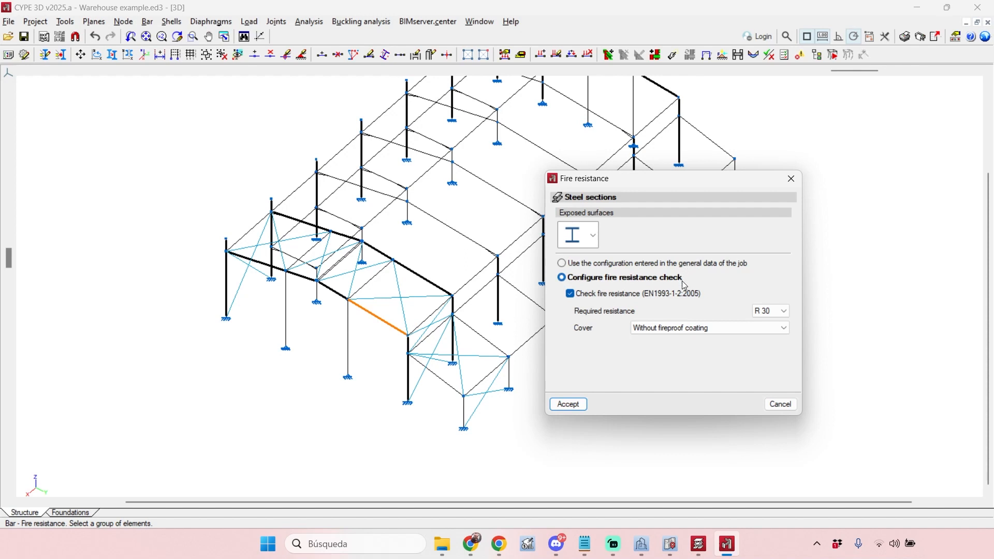
left_click(783, 311)
left_click(766, 335)
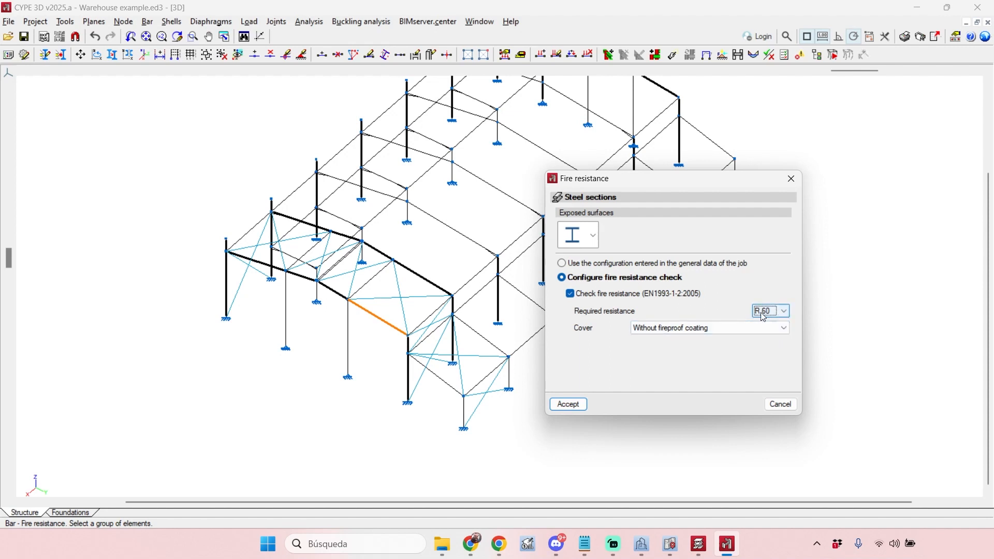
left_click(706, 329)
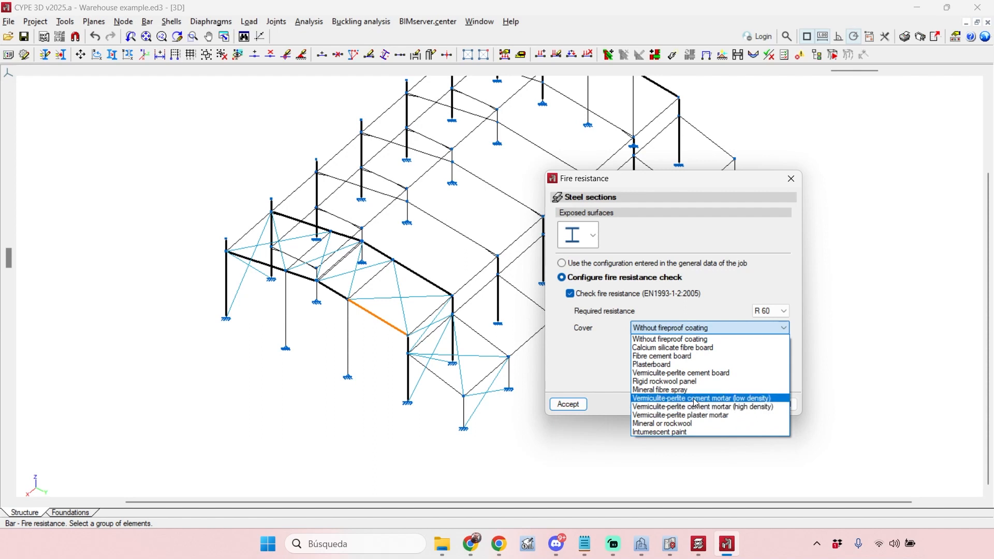
left_click(666, 432)
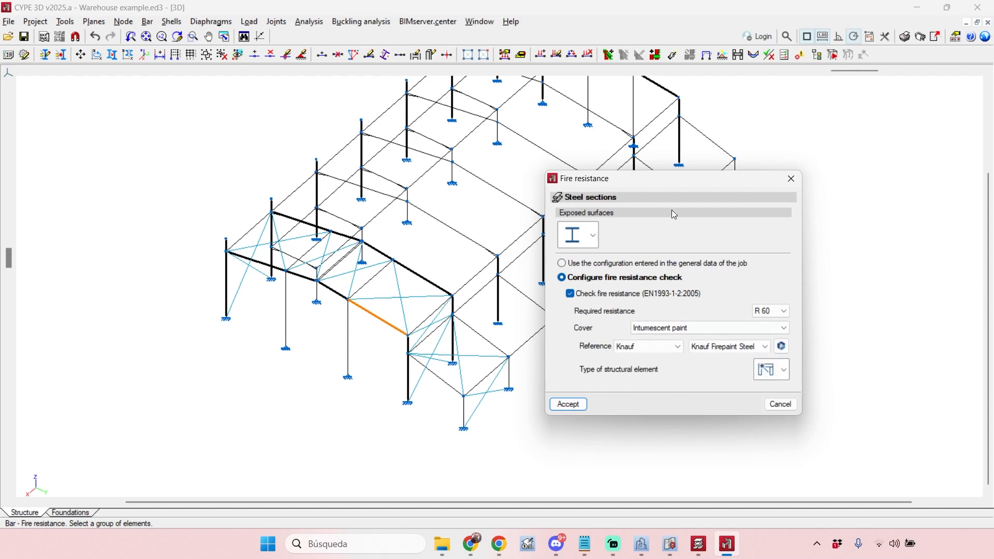
left_click_drag(680, 183, 679, 131)
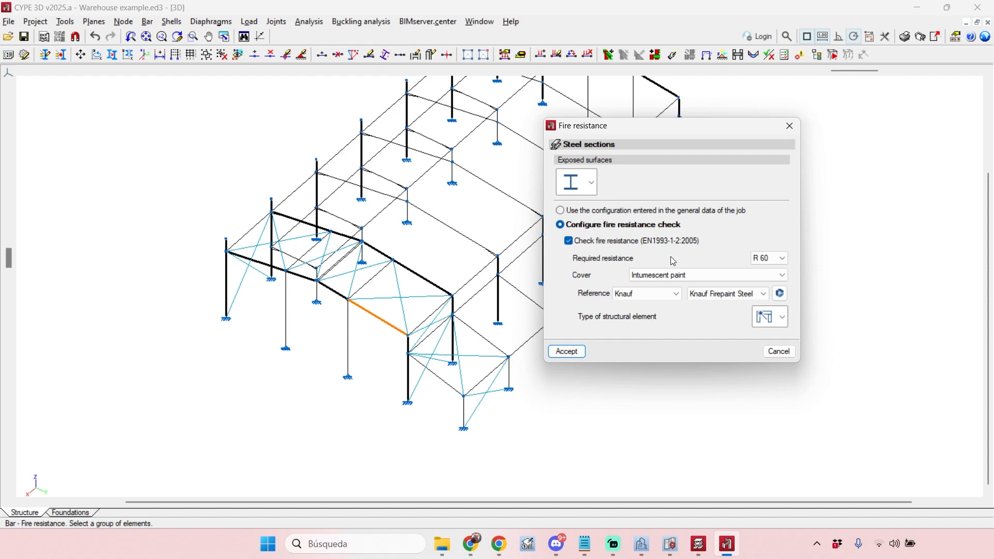
- Review the paint references and try Sherwin-Williams with FIRETEX® FX6010 for the rafter
left_click(676, 293)
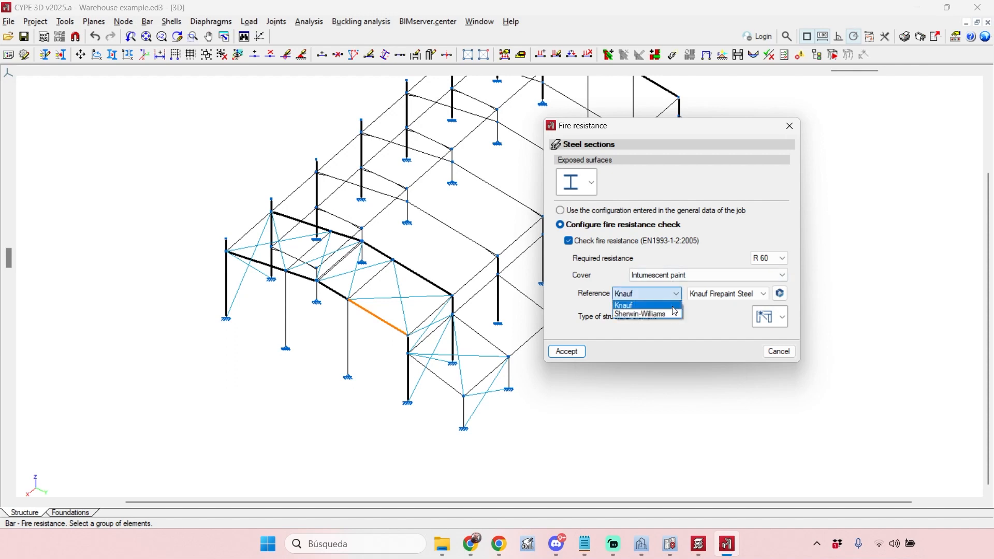
left_click(671, 305)
left_click(669, 292)
left_click(700, 291)
left_click(701, 290)
left_click(672, 293)
left_click(671, 293)
left_click(664, 310)
left_click(713, 295)
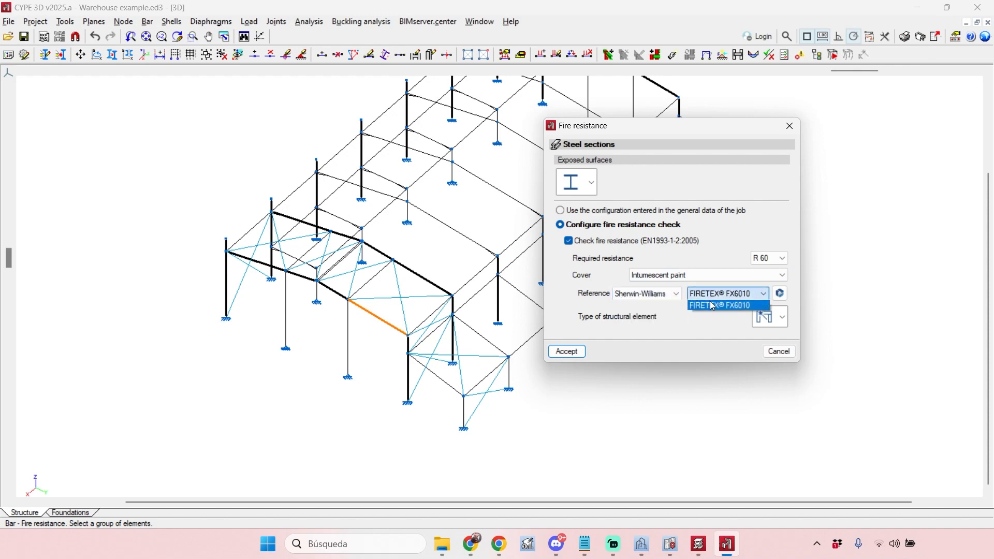
left_click(713, 305)
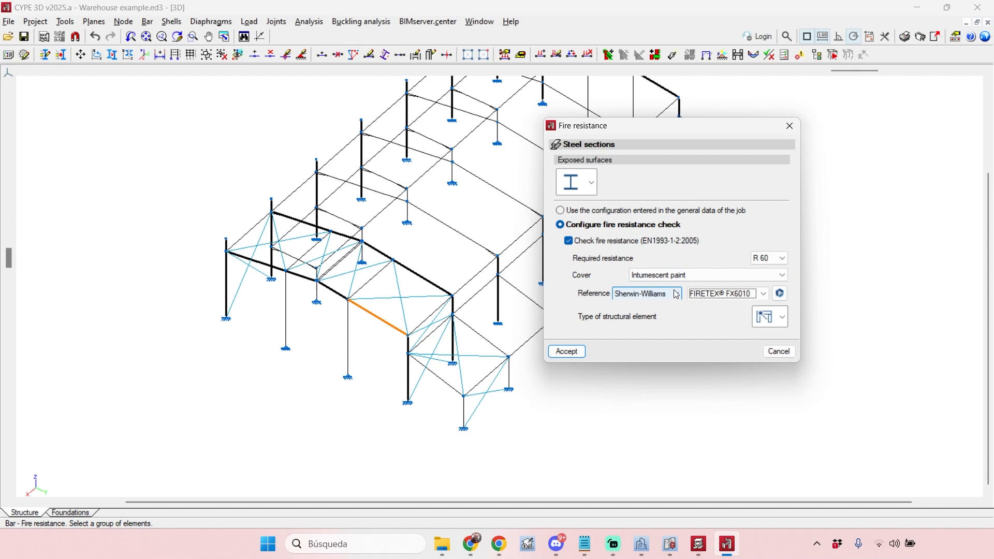
- Set the paint reference back to Knauf with Knauf Firepaint Steel
left_click(676, 294)
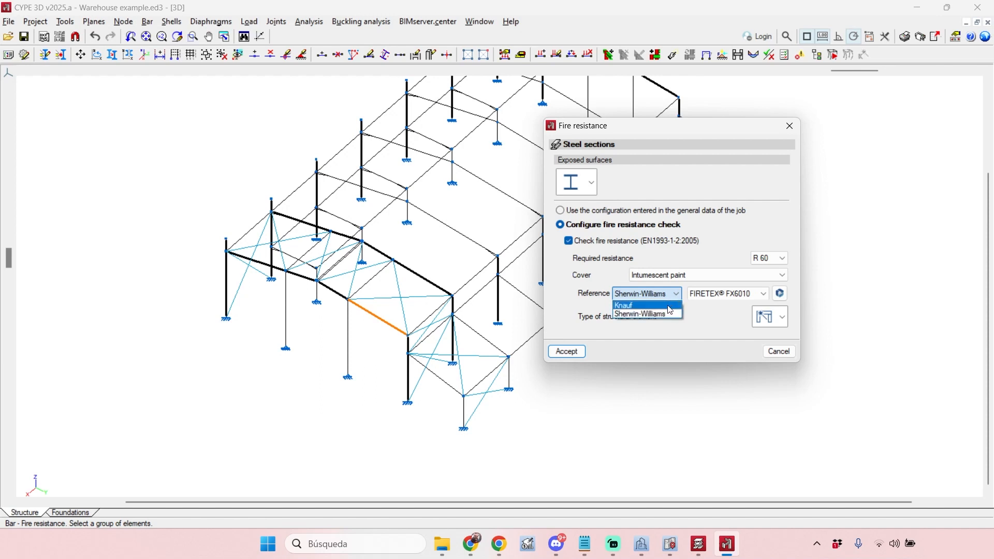
left_click(672, 306)
left_click(695, 297)
left_click(707, 295)
left_click(670, 295)
left_click(672, 304)
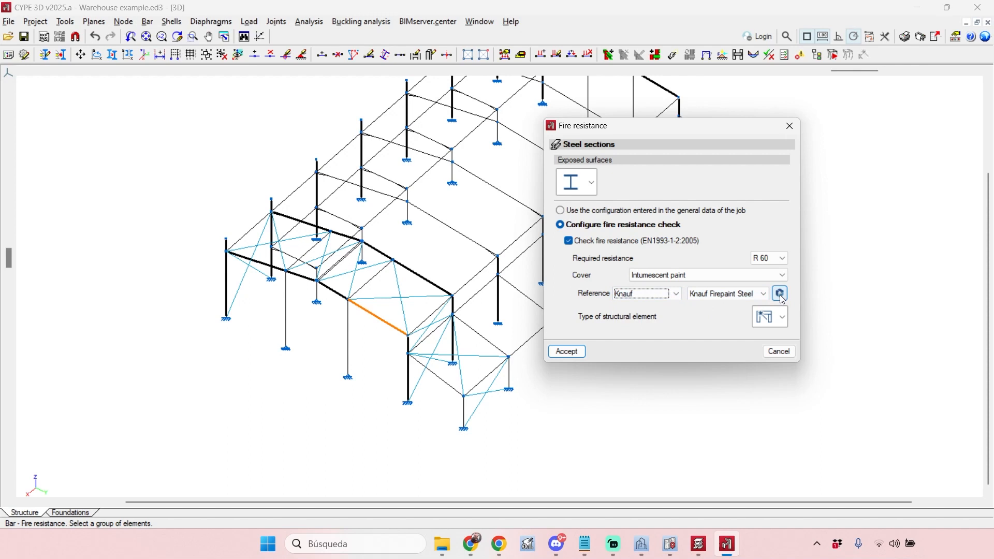
- Review the manufacturer catalogues in the Open BIM Database and download the Hempel catalogue, accepting its responsible declaration
left_click(783, 296)
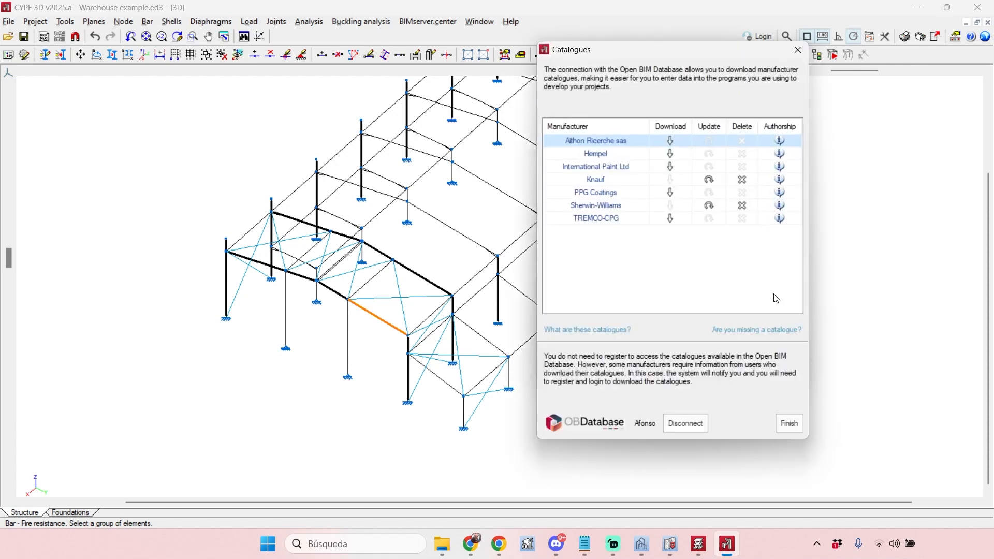
left_click_drag(686, 52, 377, 88)
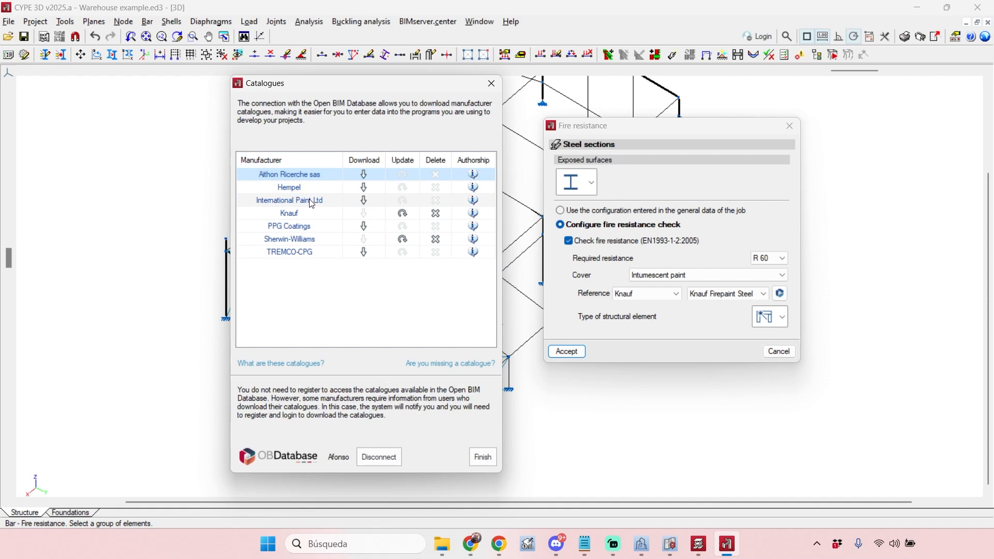
left_click(296, 214)
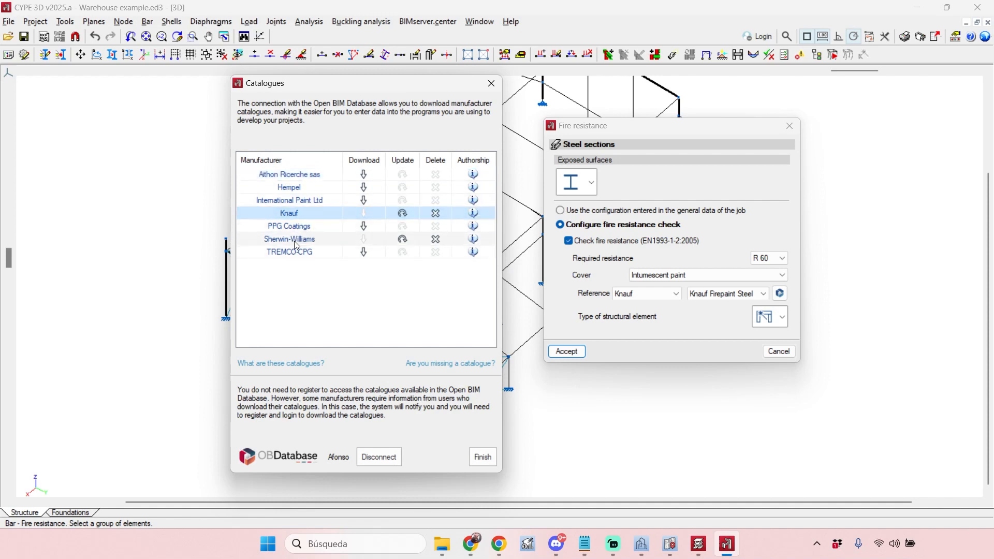
left_click(278, 241)
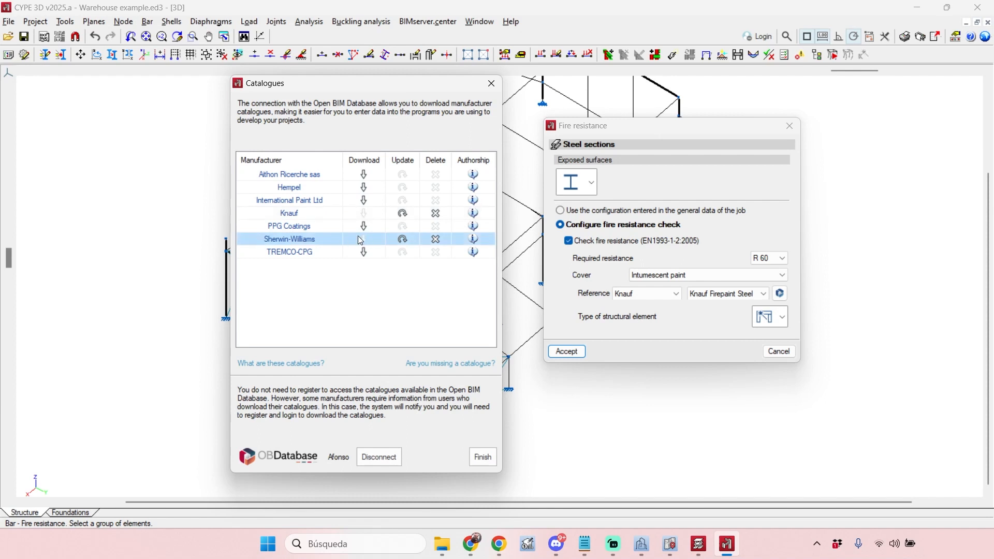
left_click(326, 217)
left_click(321, 238)
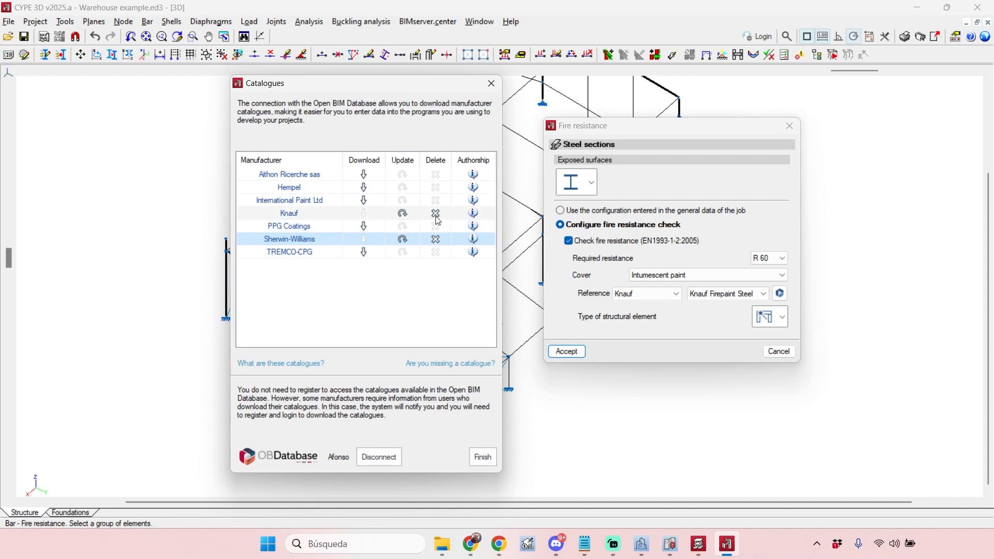
left_click(363, 190)
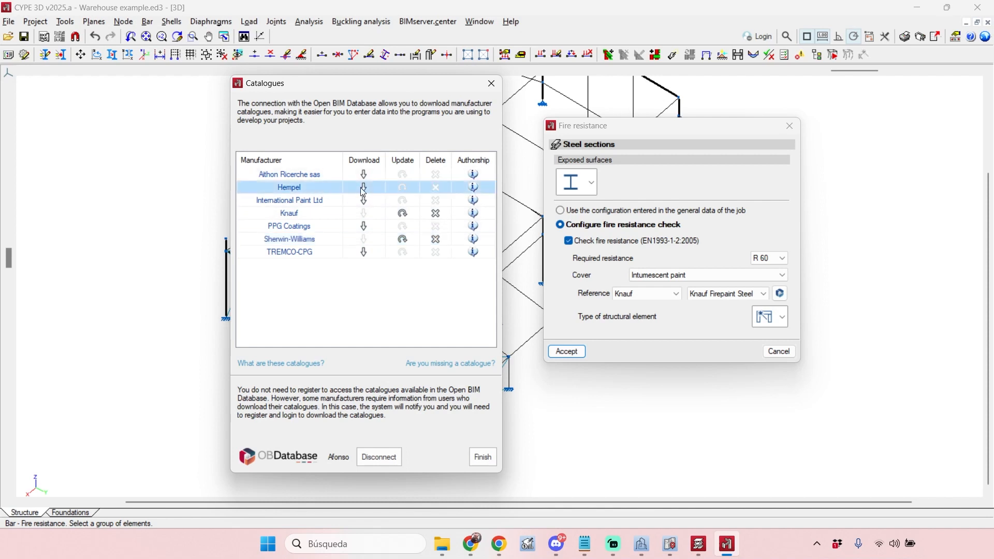
left_click(368, 192)
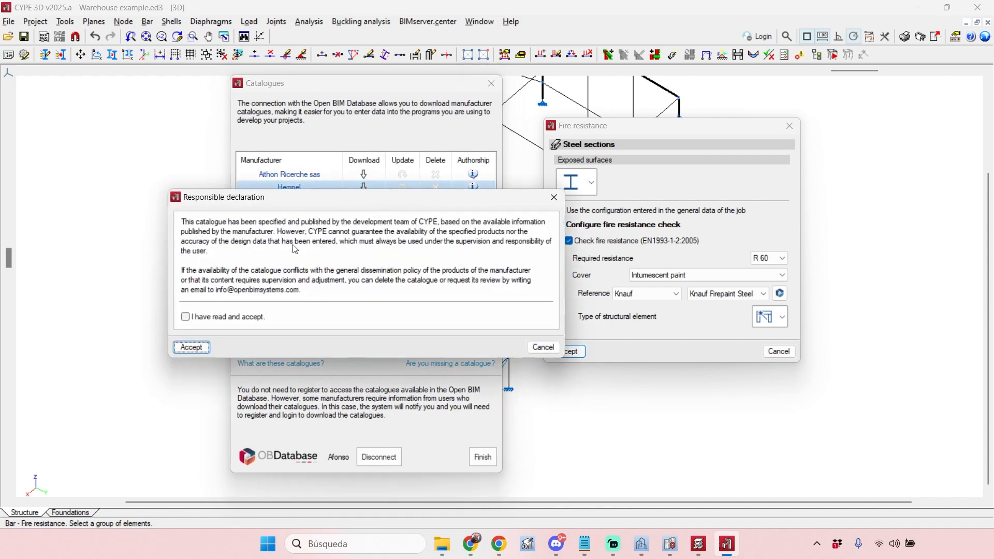
left_click(185, 316)
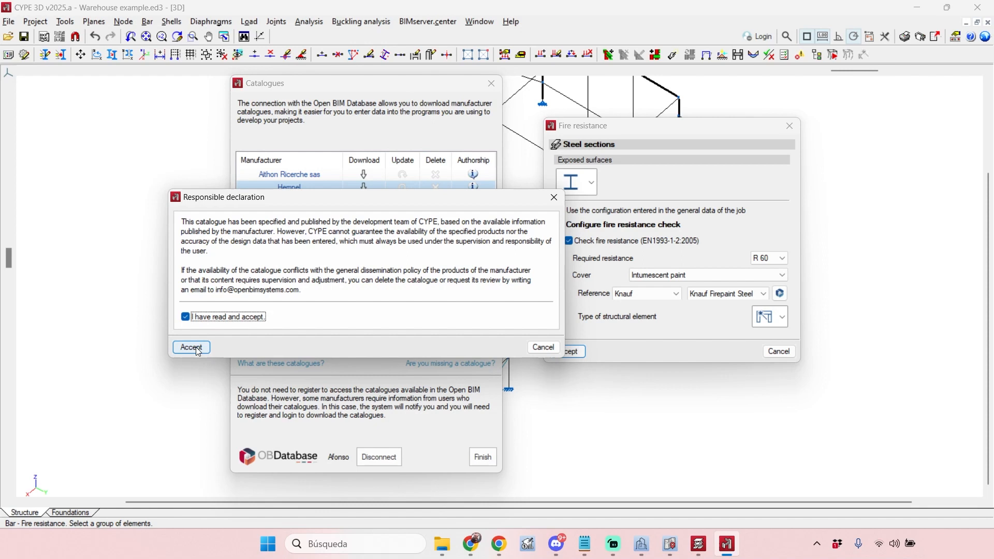
left_click(196, 347)
left_click(366, 310)
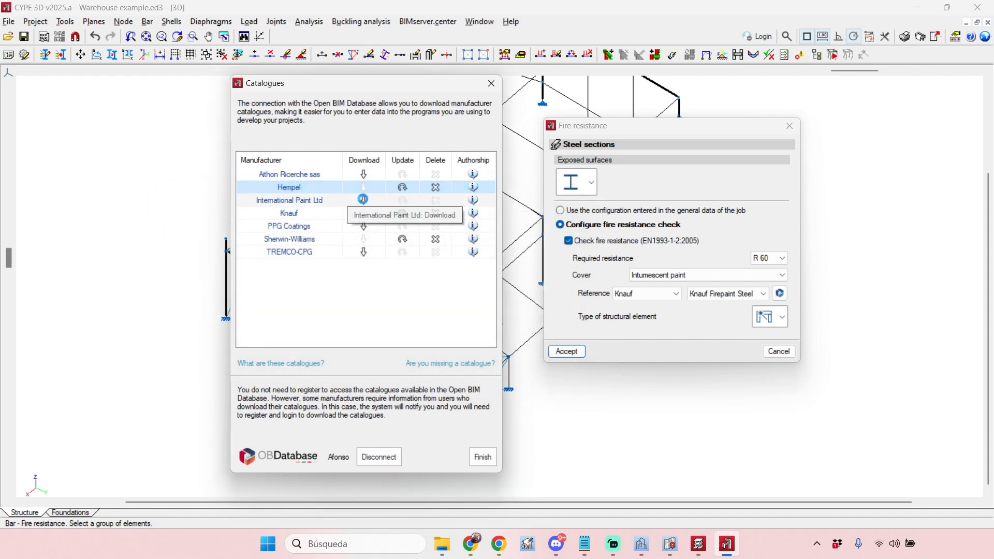
- Download the International Paint Ltd catalogue, accept its responsible declaration and finish with the catalogues
left_click(364, 201)
left_click(213, 319)
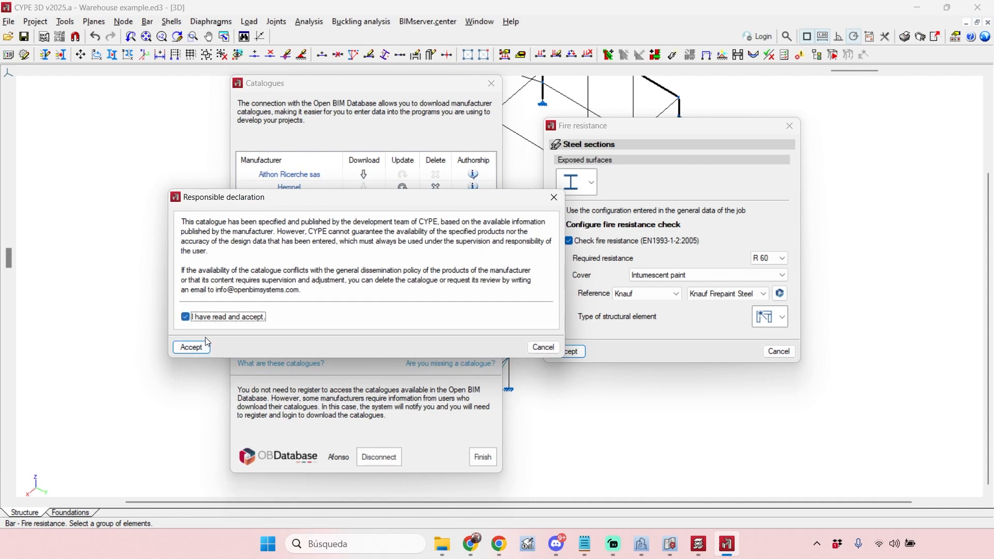
left_click(202, 347)
left_click(366, 310)
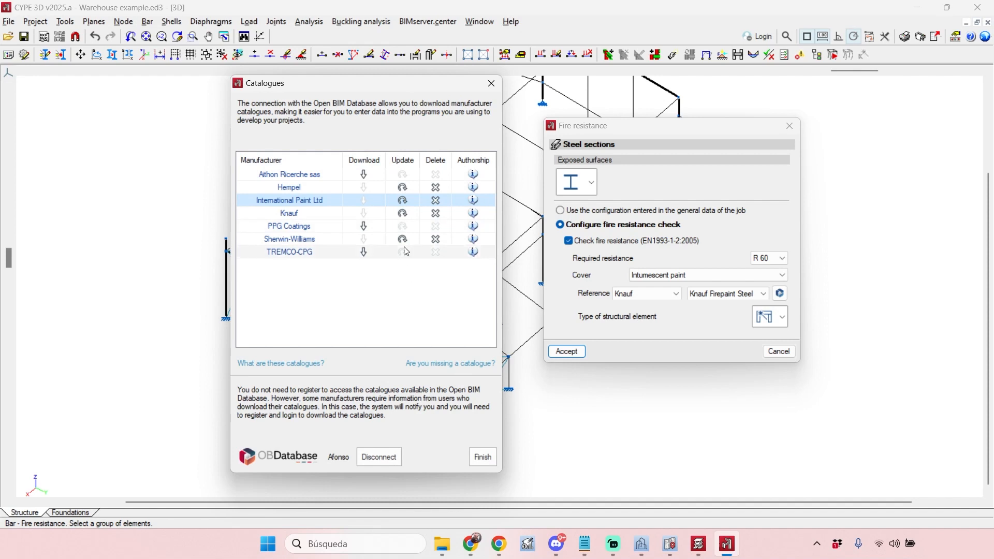
left_click(484, 459)
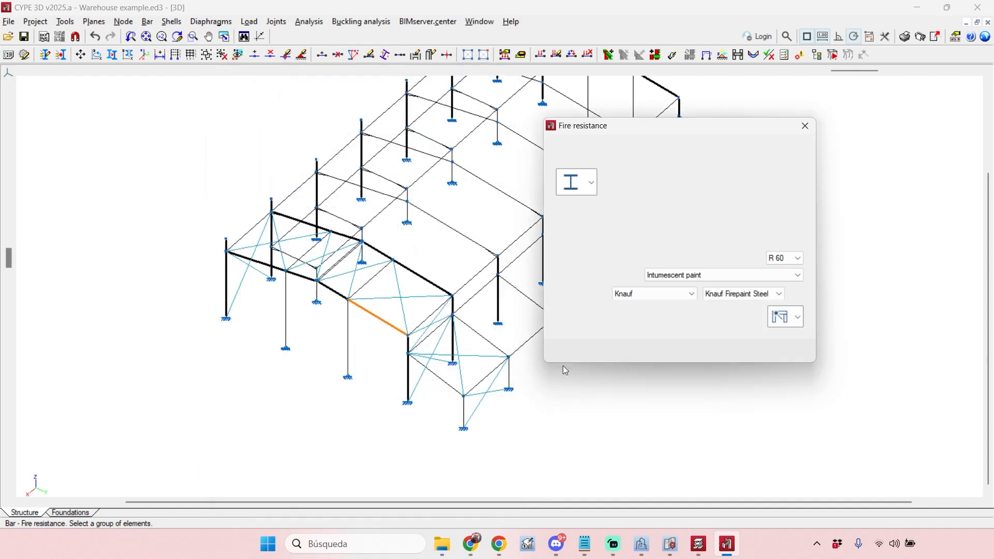
- Try the Hempel reference with Hempacore ONE 43600 and International Paint Ltd with INTERCHAR 404 as the rafter's intumescent paint
left_click(673, 293)
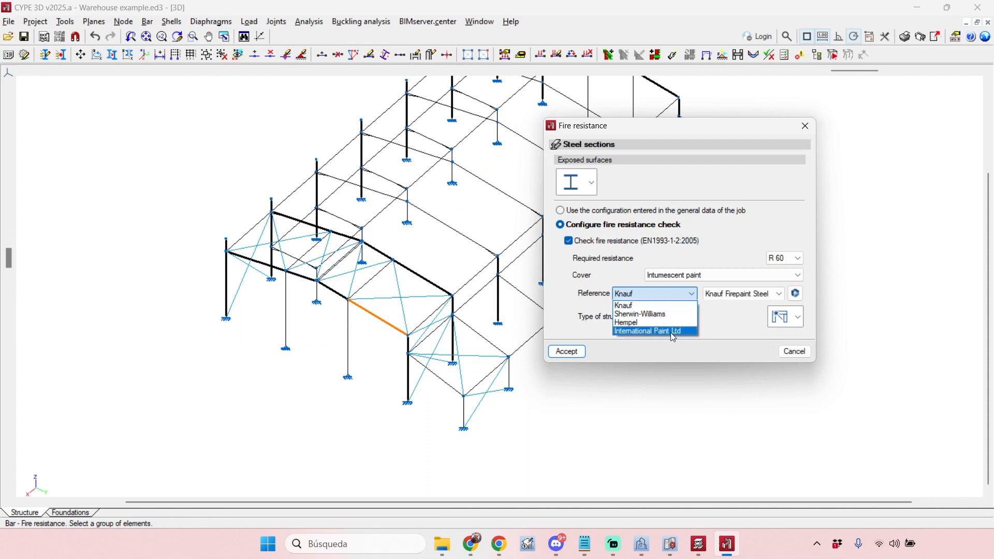
left_click(672, 331)
left_click(727, 294)
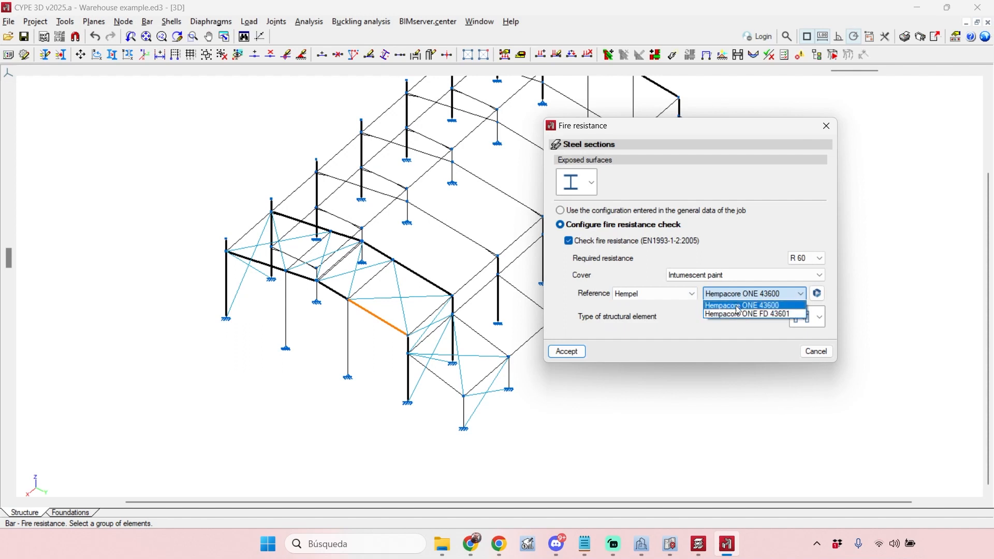
left_click(676, 294)
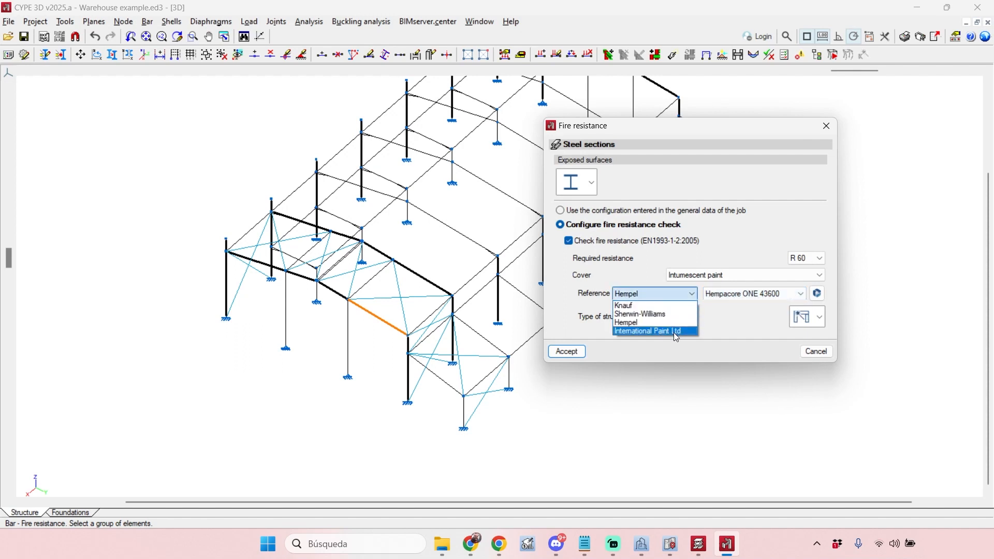
left_click(673, 332)
left_click(739, 298)
left_click(741, 303)
- Set the rafter's paint reference to Sherwin-Williams with FIRETEX® FX6010, apply it and review the bar's fire resistance information
left_click(679, 297)
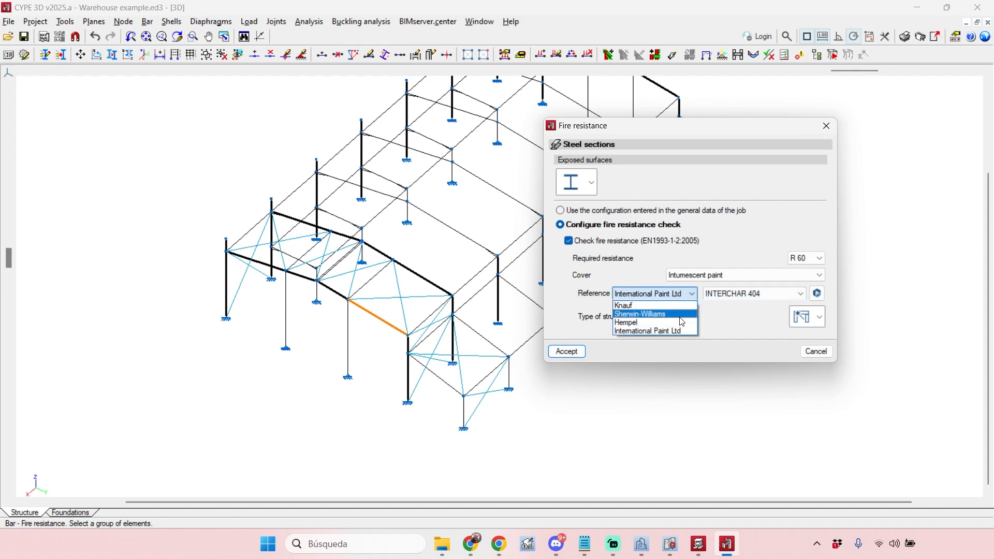
left_click(681, 315)
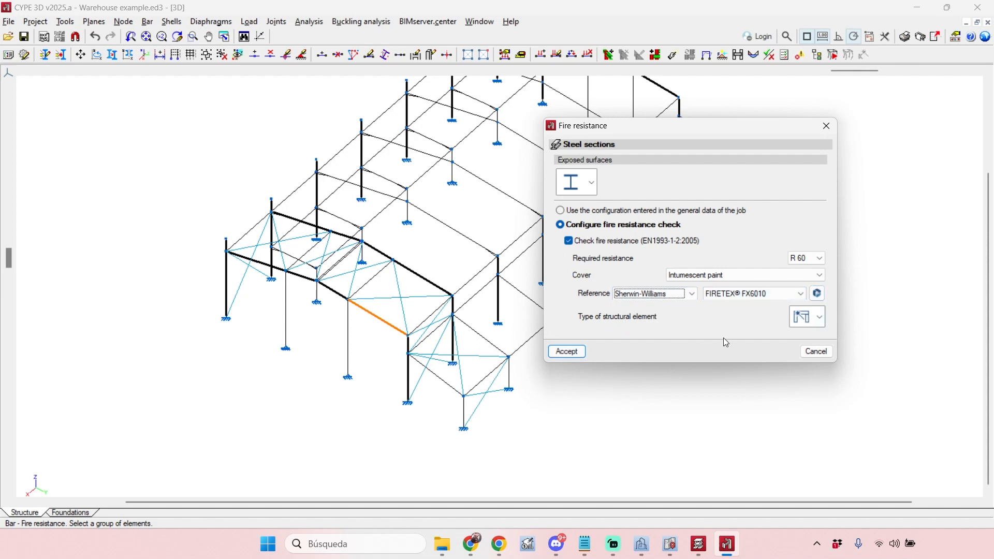
left_click(573, 356)
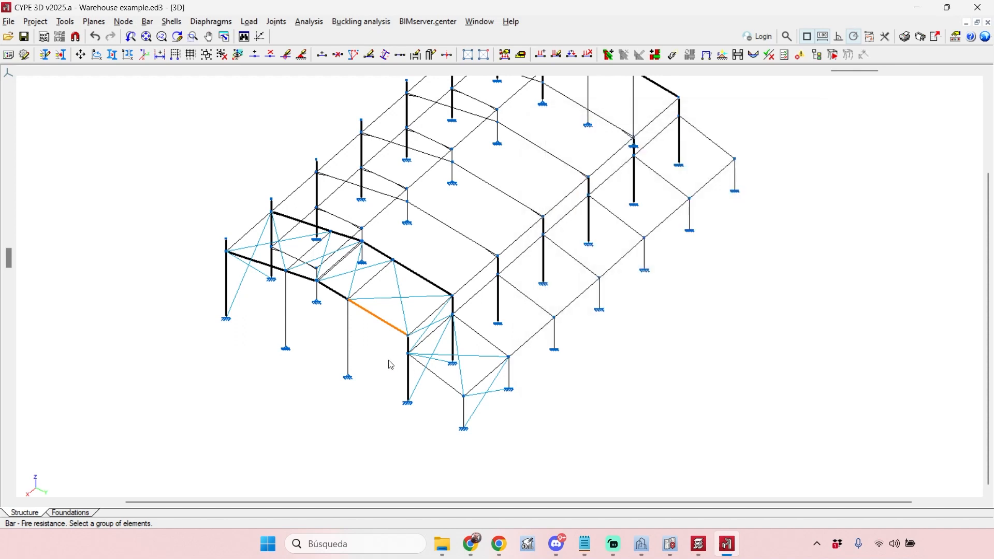
middle_click_drag(378, 370, 381, 417)
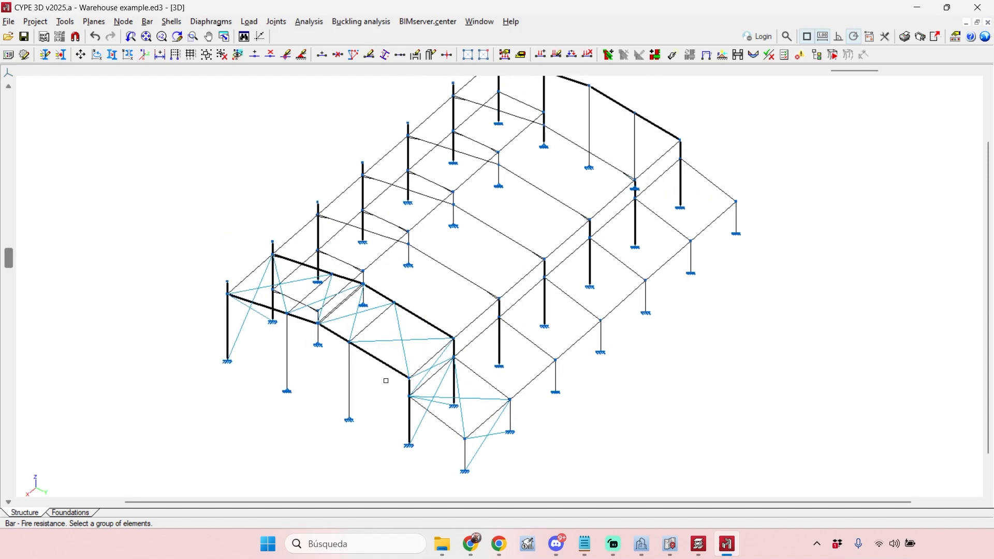
mouse_move(378, 358)
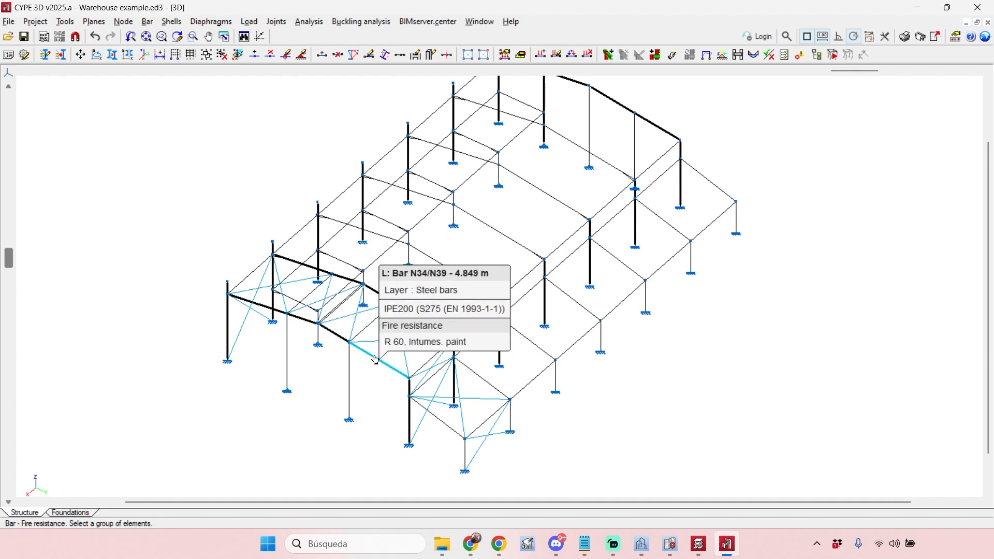
- Calculate stresses and strains without dimensioning sections and with bars checked, and close the final design report
left_click(309, 21)
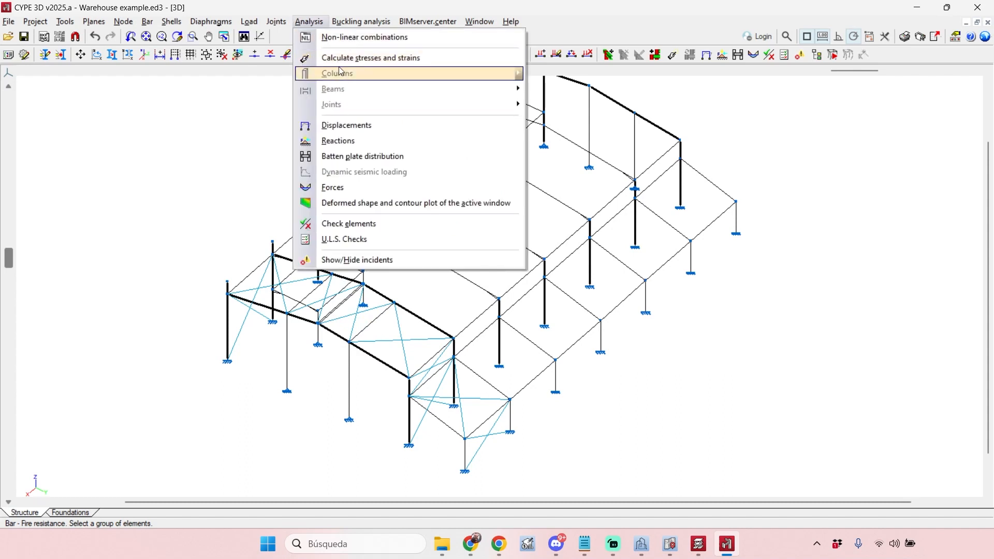
left_click(353, 58)
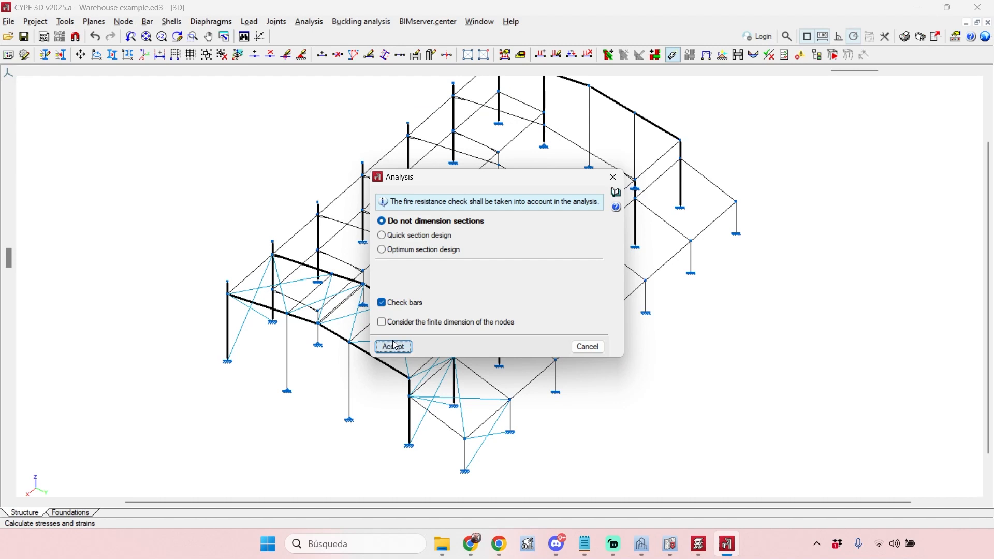
left_click(395, 346)
left_click(377, 329)
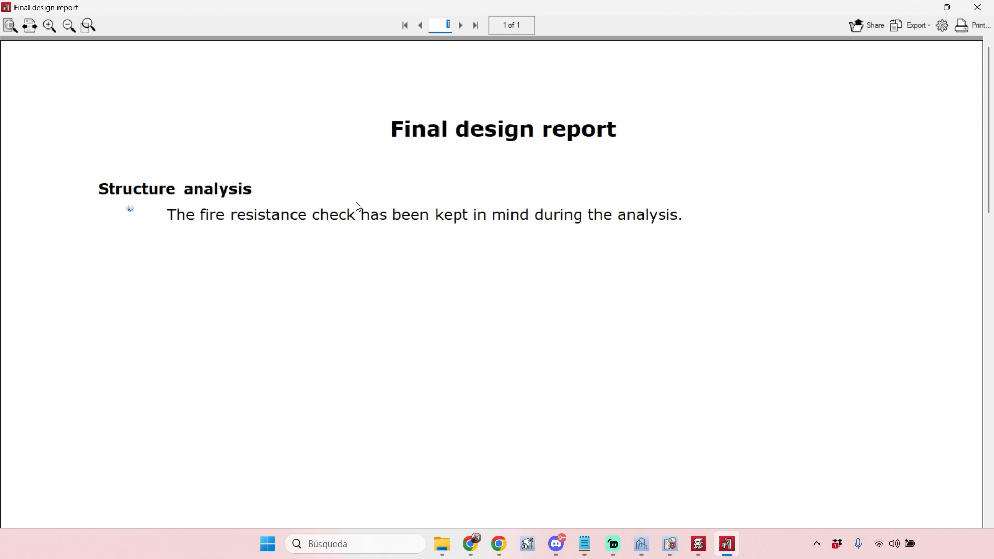
left_click(983, 10)
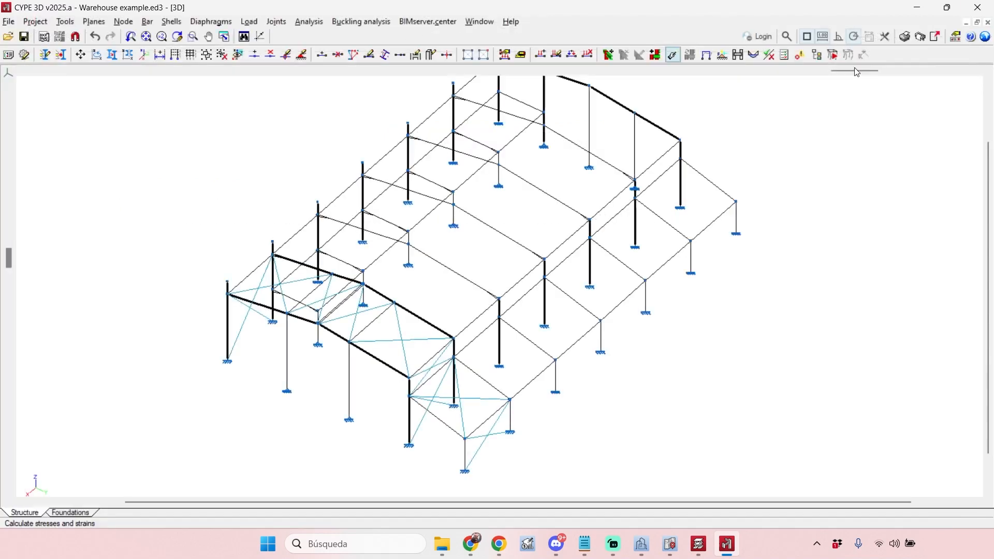
- Run the element check and examine the fire situation results of the front rafter bar with FIRETEX® FX6010 paint
scroll(361, 405, "up", 3)
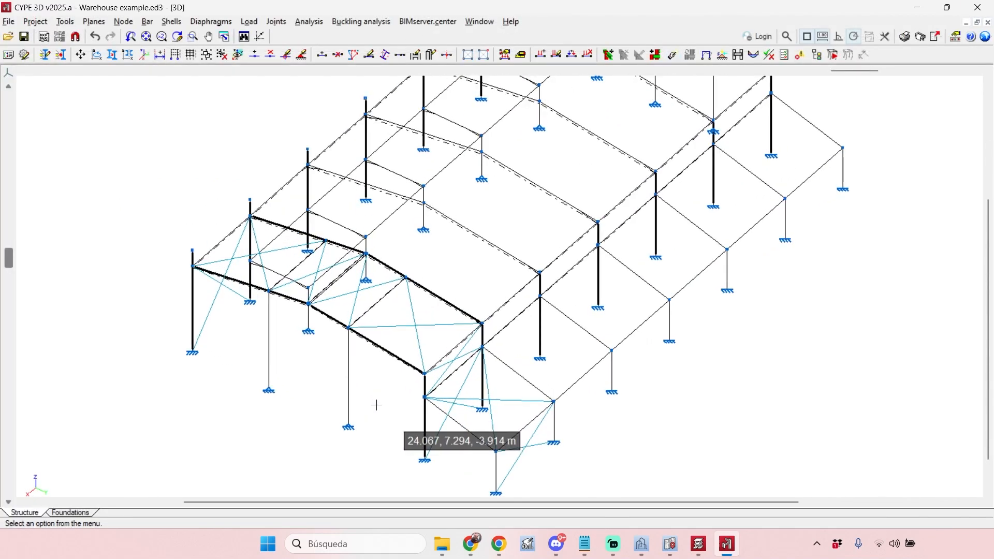
scroll(388, 370, "up", 2)
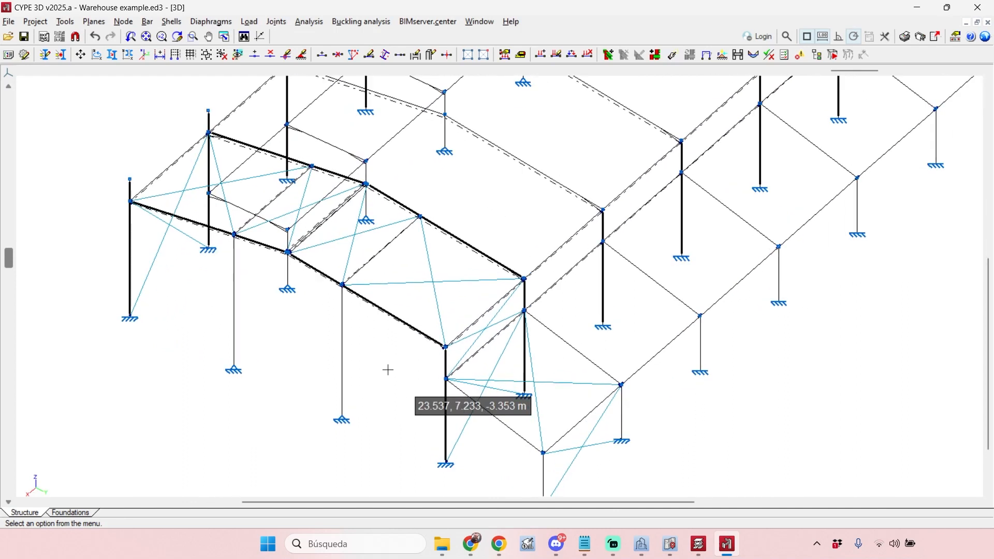
left_click(310, 21)
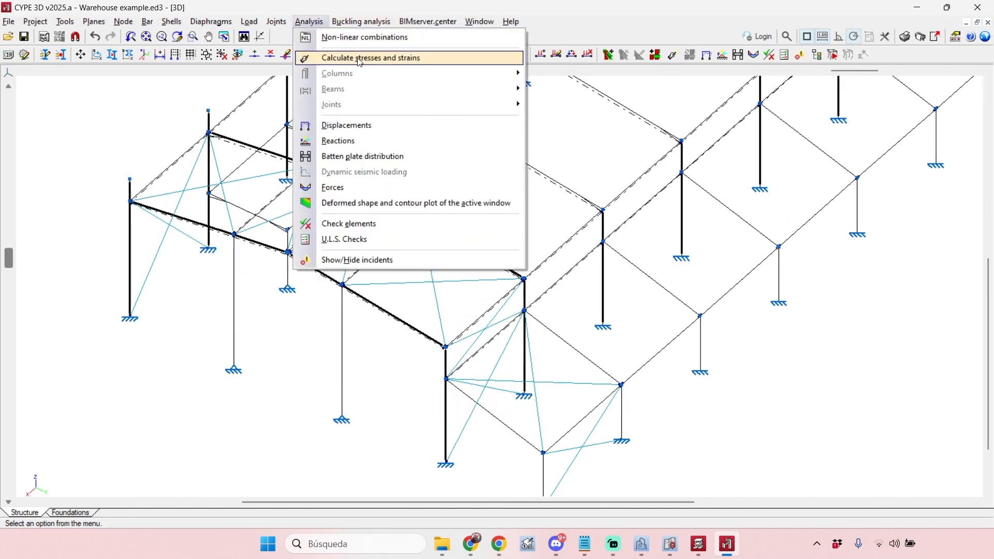
left_click(396, 224)
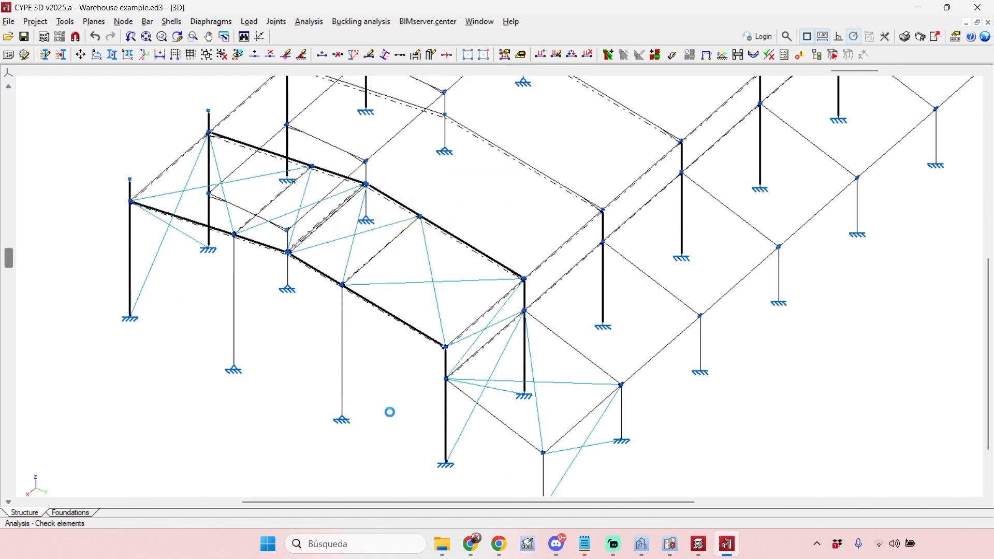
left_click(381, 333)
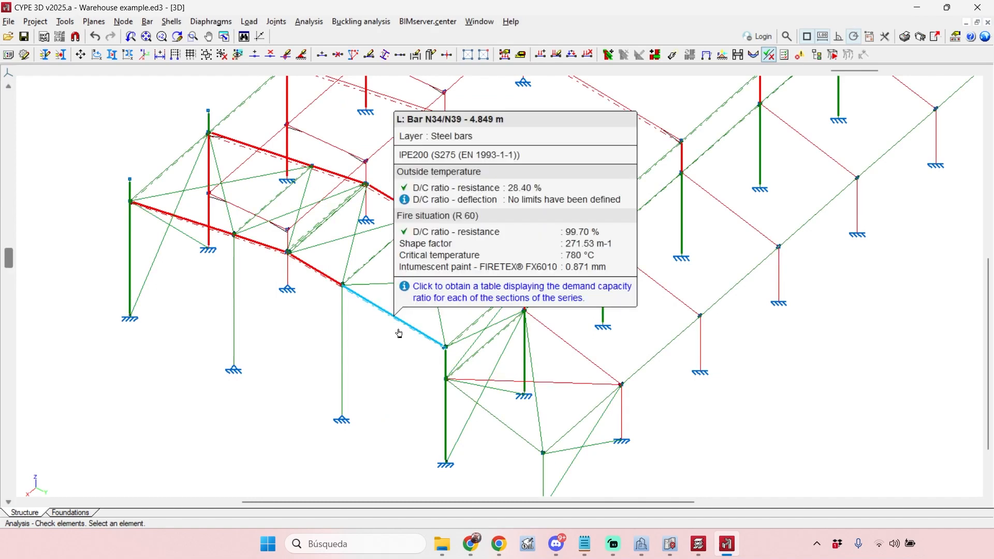
mouse_move(401, 323)
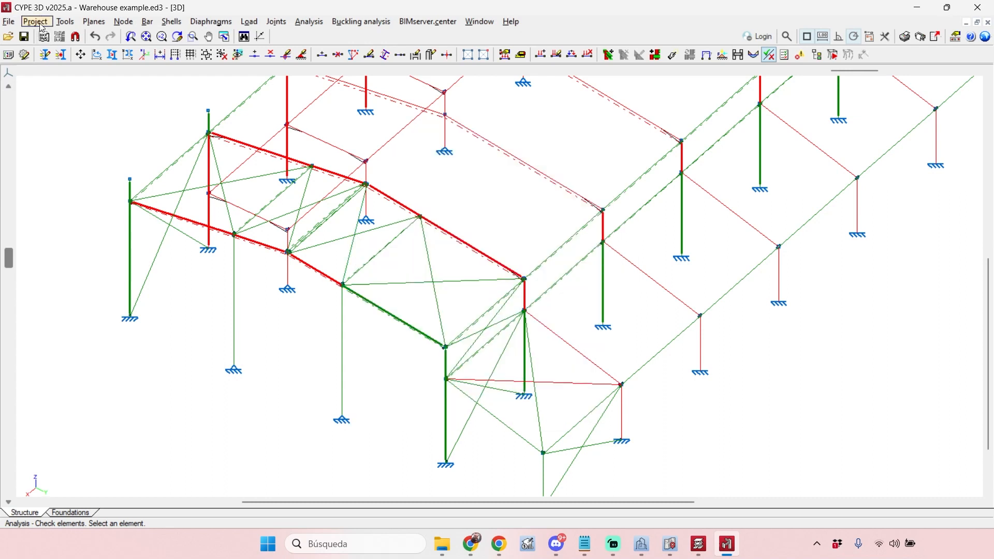
- Set the fire-resistance cover for steel in the job's general data to intumescent paint
scroll(549, 314, "down", 4)
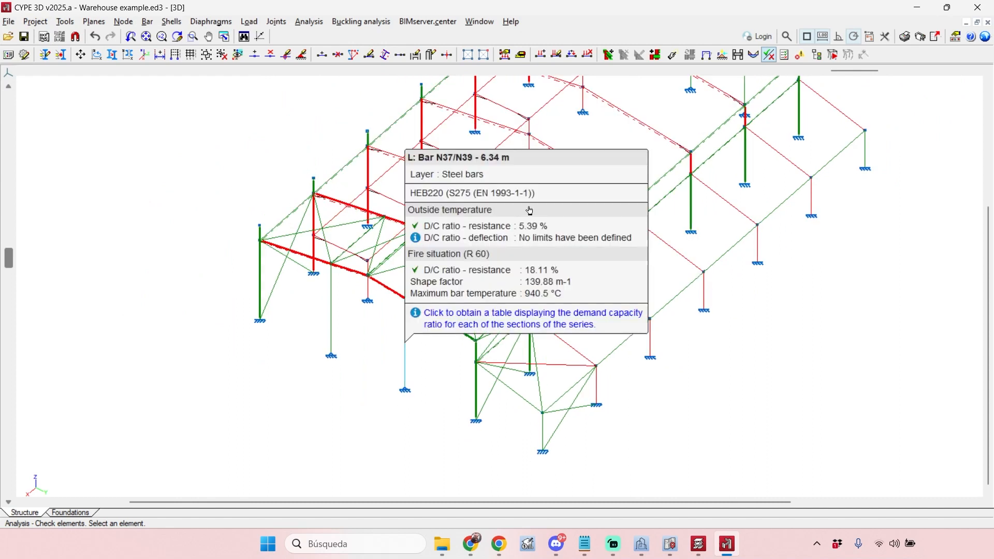
scroll(784, 322, "down", 2)
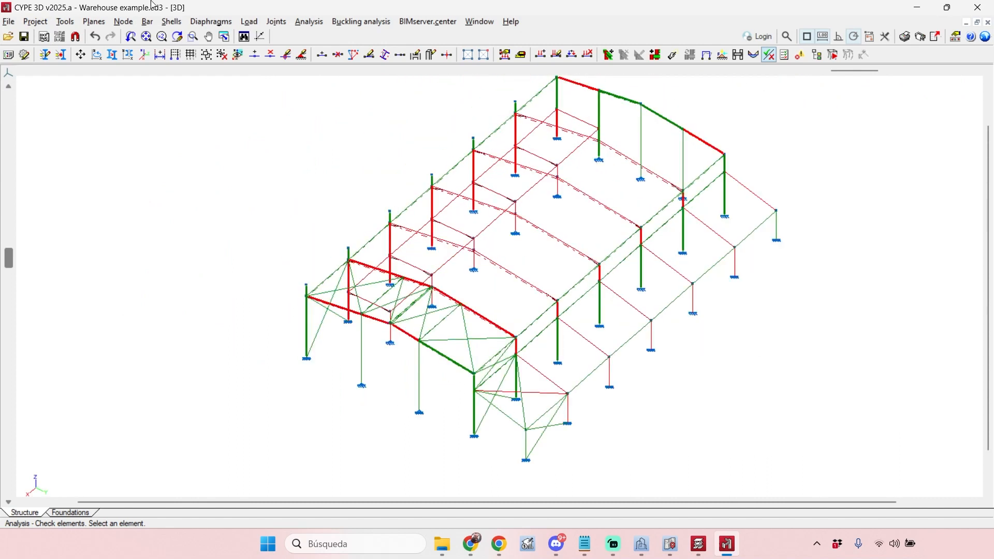
left_click(31, 24)
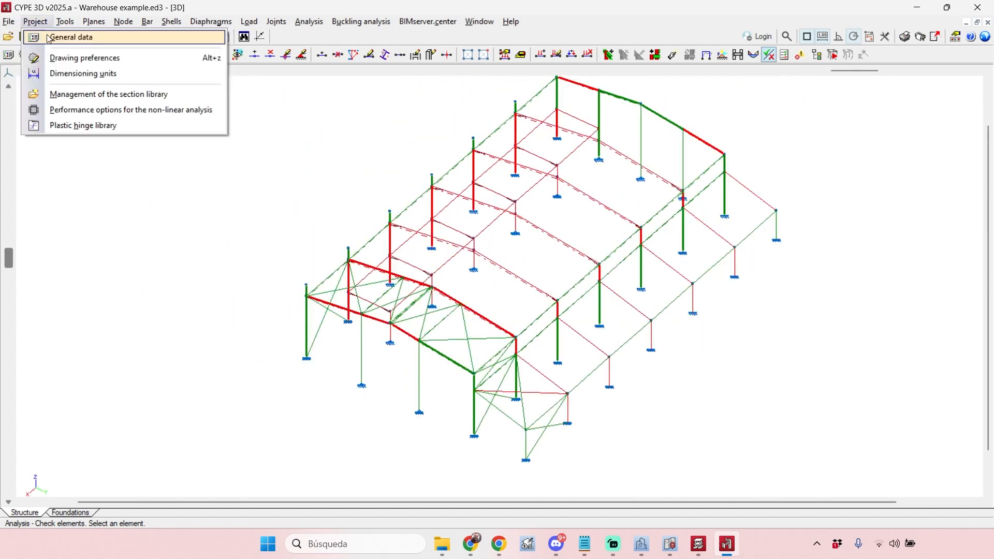
left_click(46, 36)
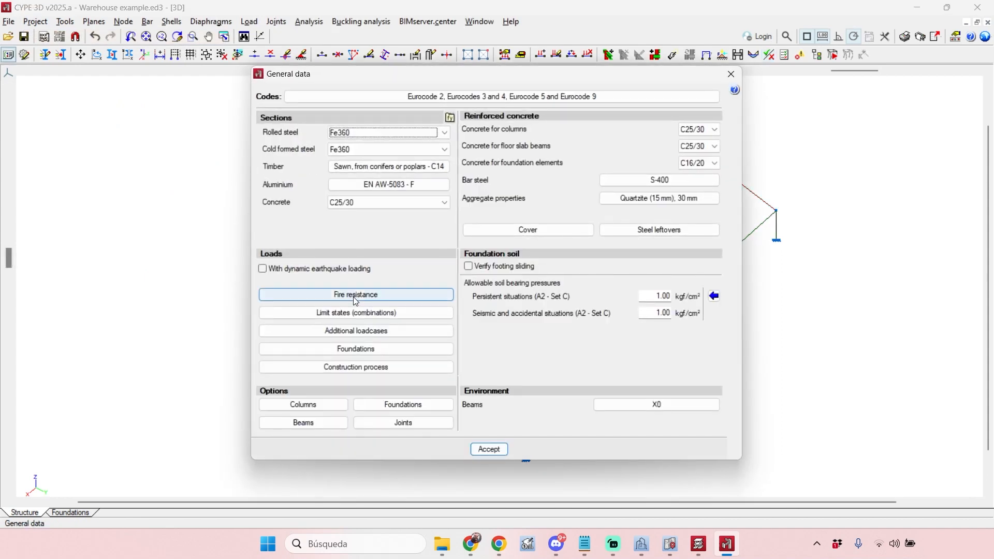
left_click(356, 295)
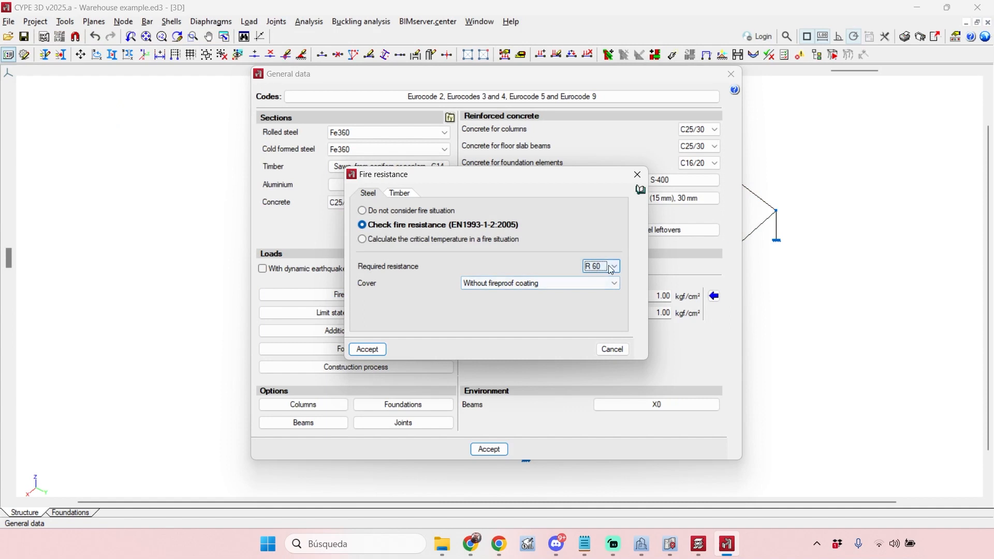
left_click(551, 284)
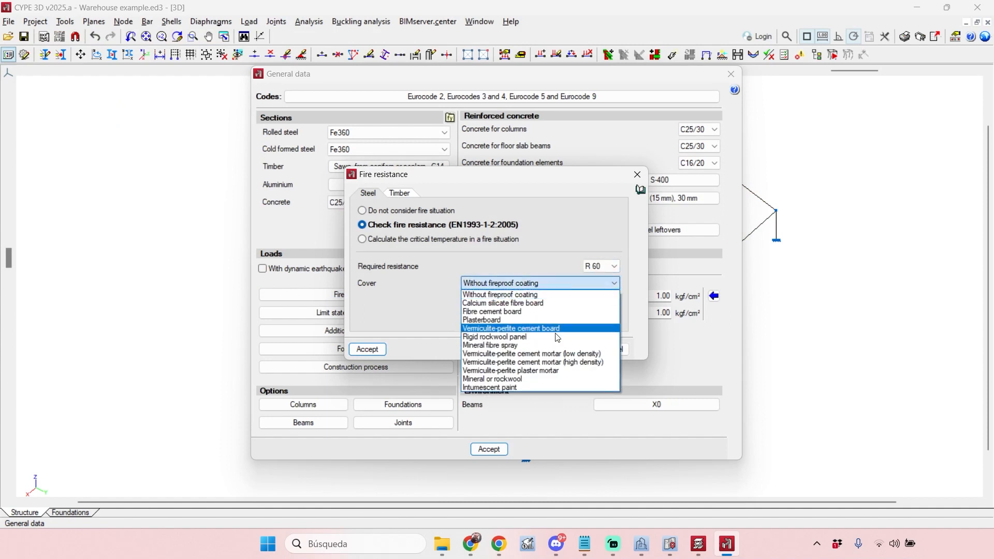
left_click(548, 387)
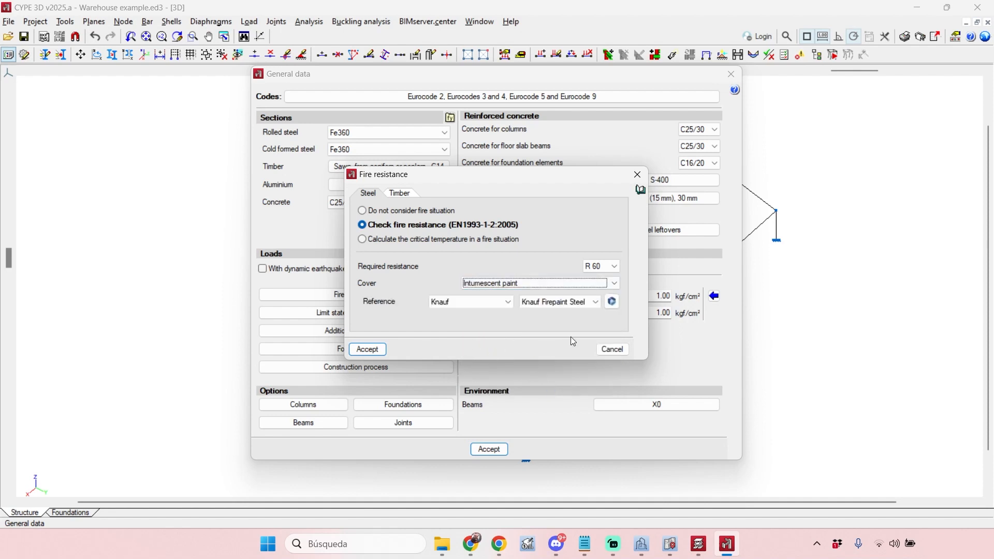
- Try Sherwin-Williams with FIRETEX® FX6010 as the paint reference for the whole job
left_click(481, 299)
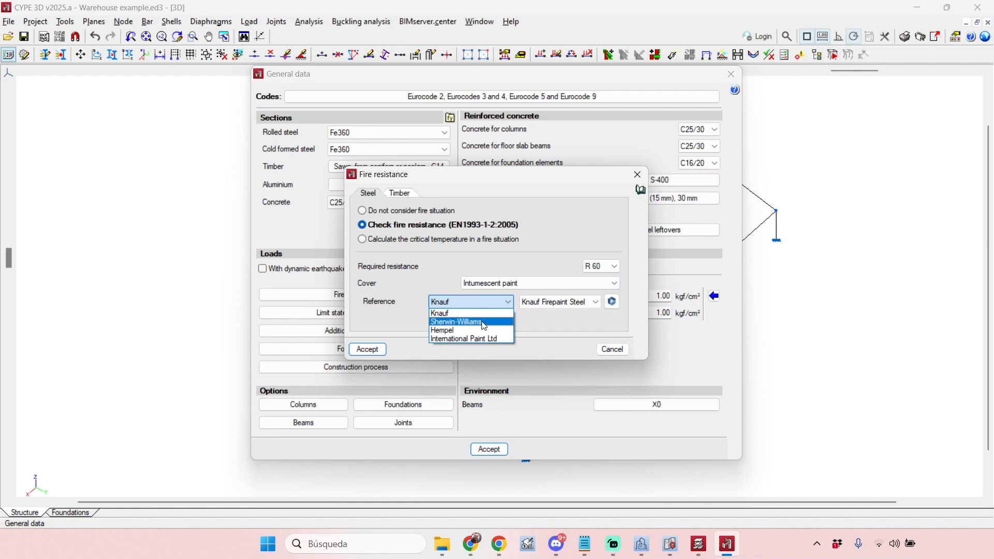
left_click(483, 322)
left_click(576, 303)
left_click(536, 316)
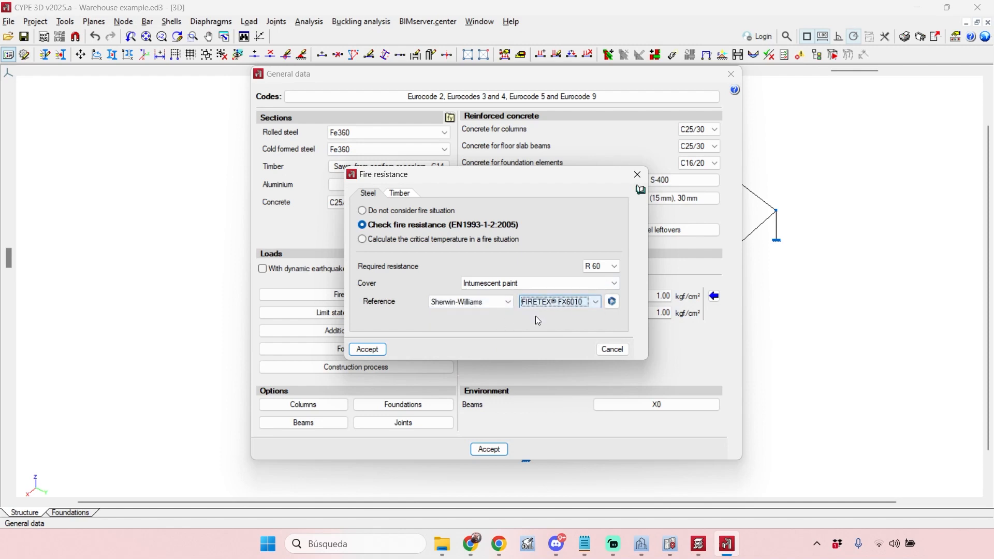
- Set the job's paint reference back to Knauf with Knauf Firepaint Steel, look through the manufacturer catalogues and accept the general data
left_click(458, 303)
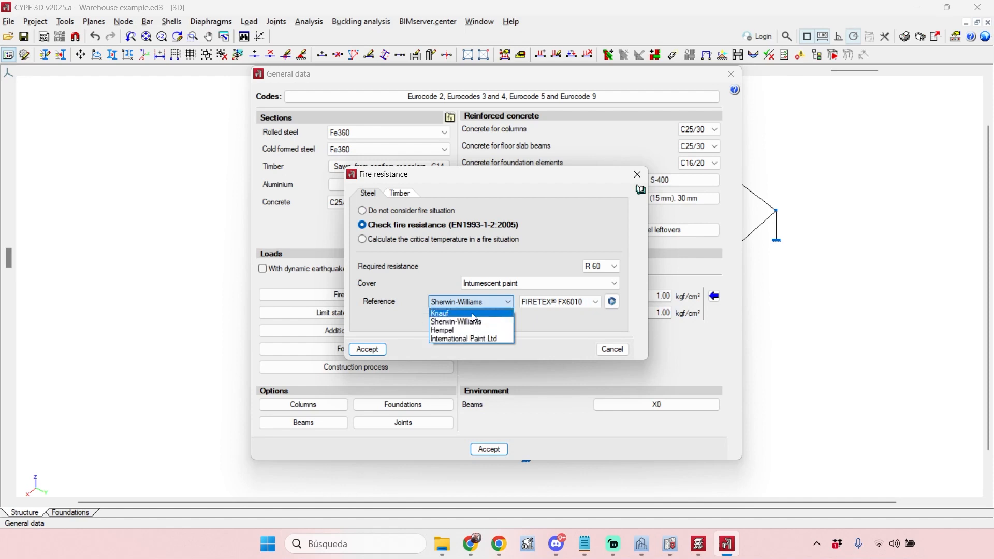
left_click(615, 302)
left_click(612, 303)
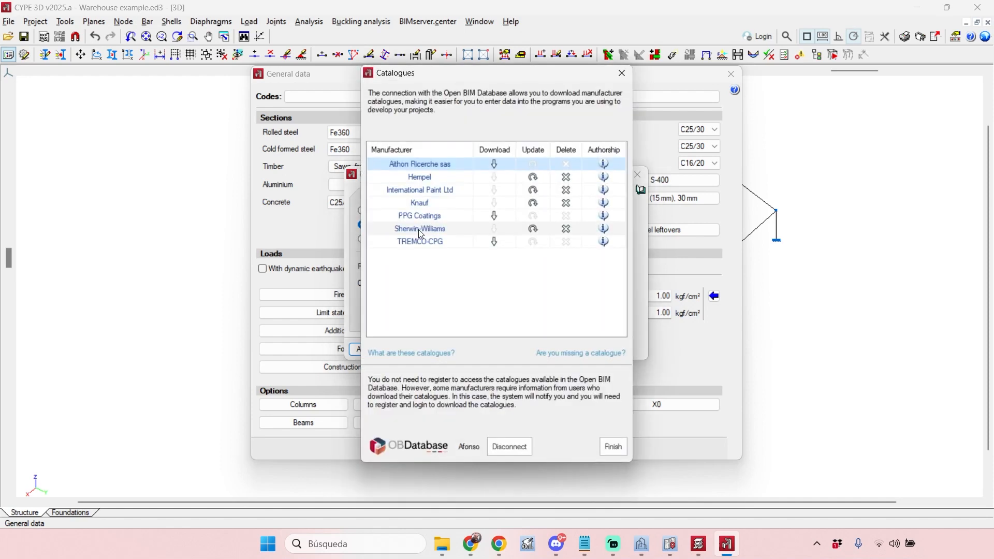
left_click(622, 73)
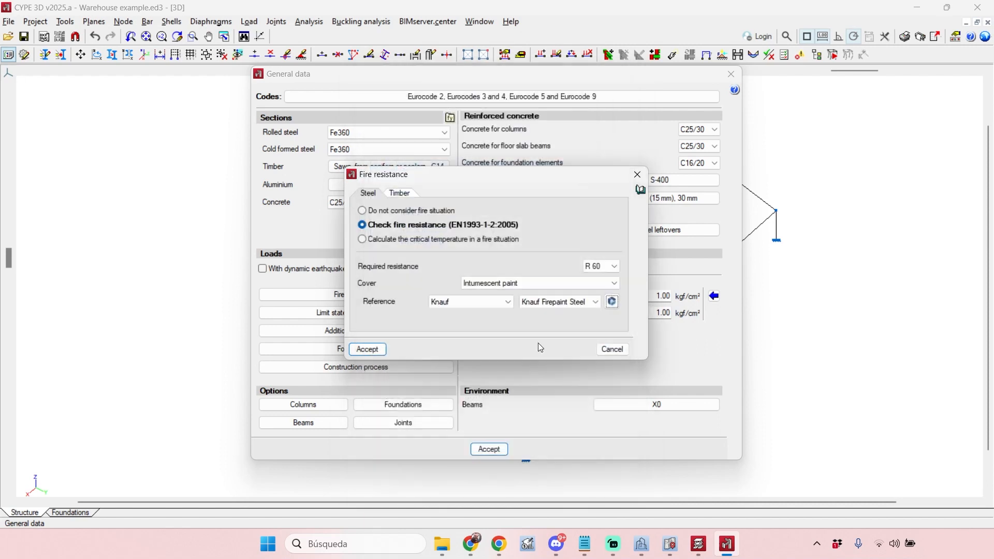
left_click(366, 350)
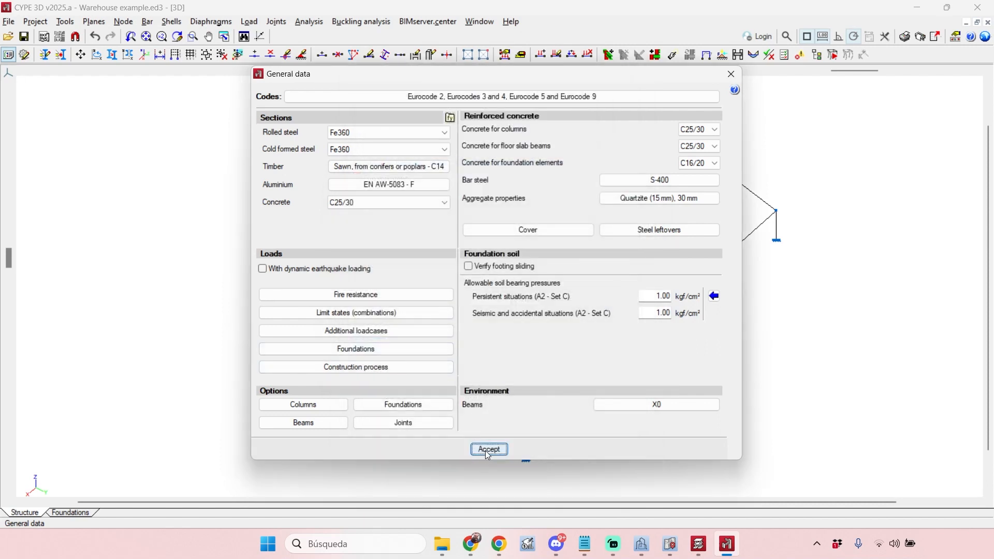
left_click(485, 451)
- Recalculate the structure with the job-wide intumescent paint, without dimensioning sections, and close the final design report
left_click(309, 21)
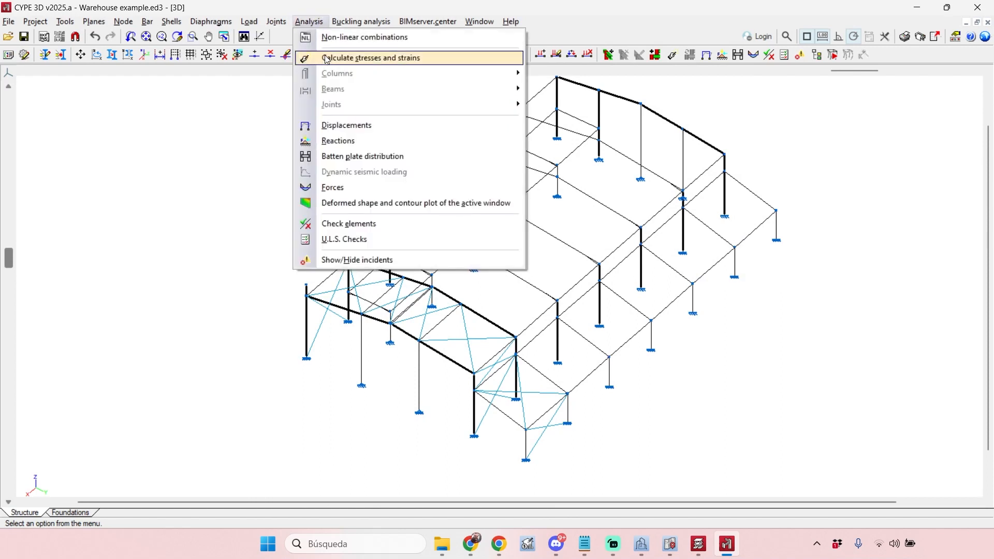
left_click(345, 59)
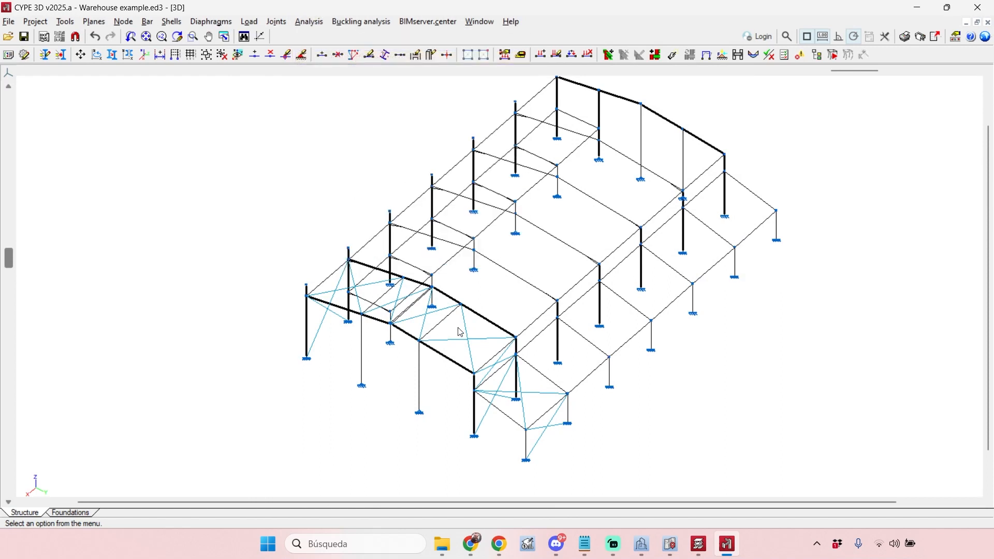
left_click(394, 346)
left_click(383, 333)
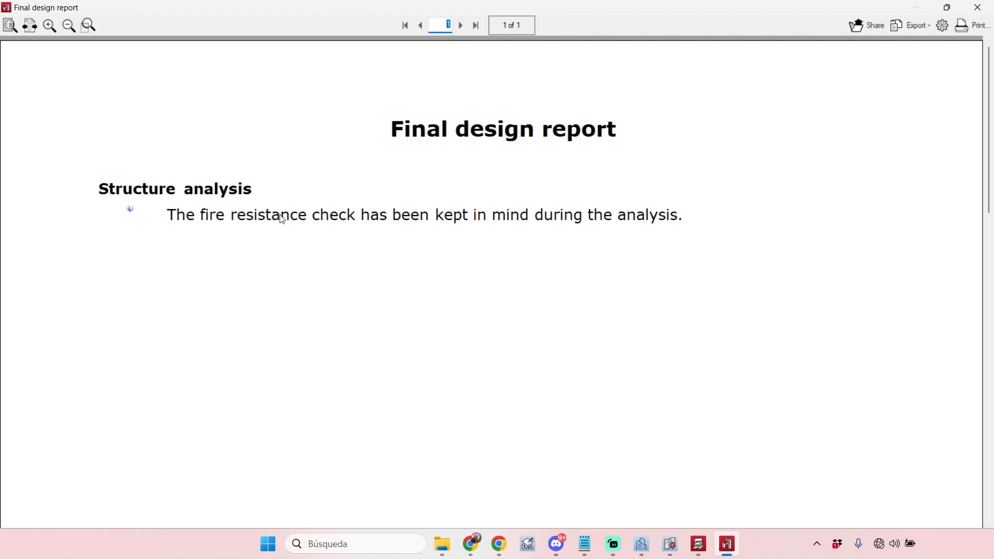
left_click(976, 8)
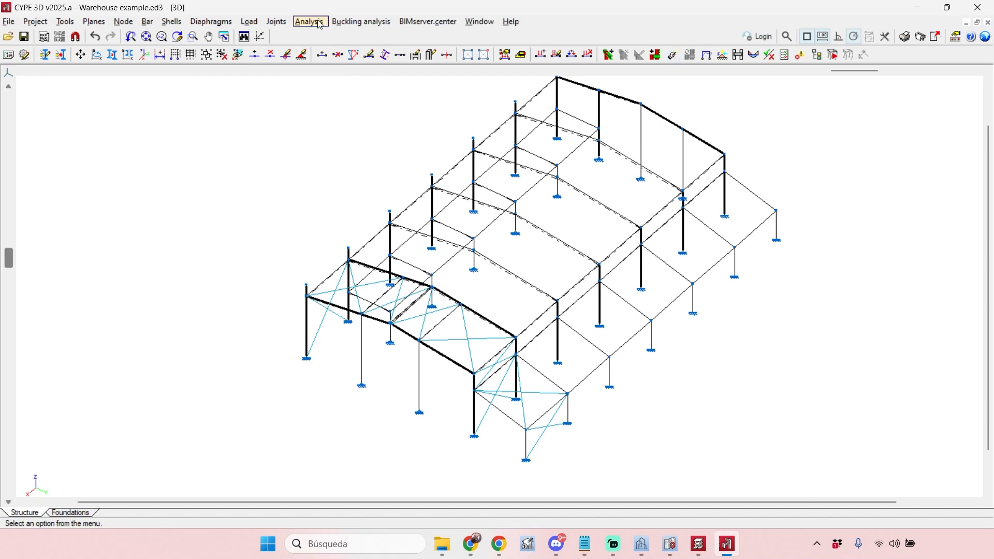
- Run the element check again and compare the fire situation results of the front rafter bars and the haunched IPE300 rafter
left_click(309, 21)
left_click(371, 223)
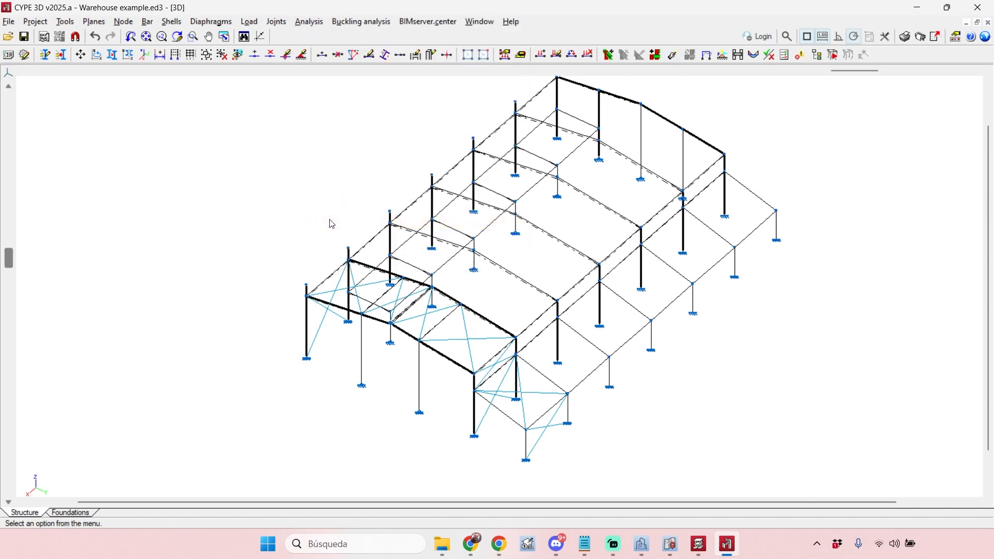
left_click(383, 334)
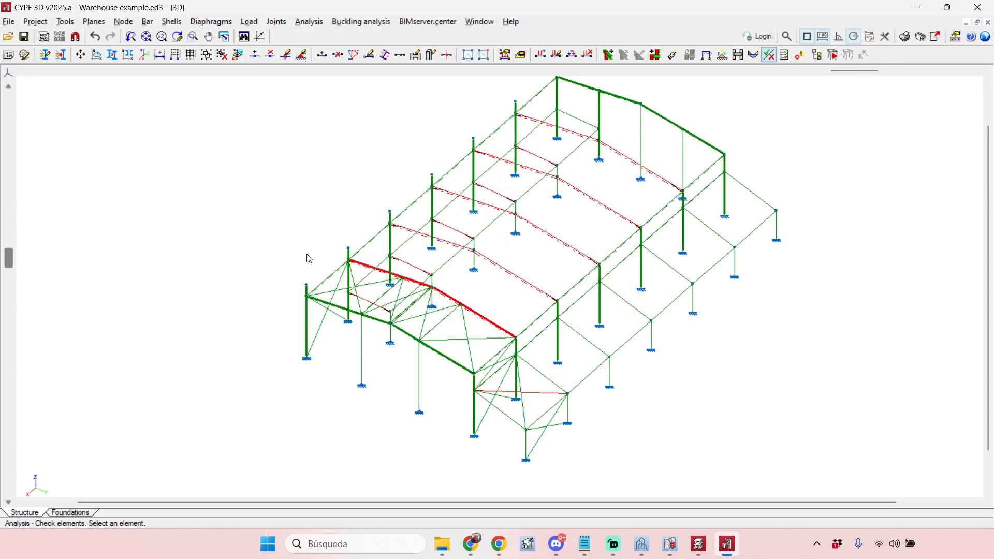
mouse_move(549, 445)
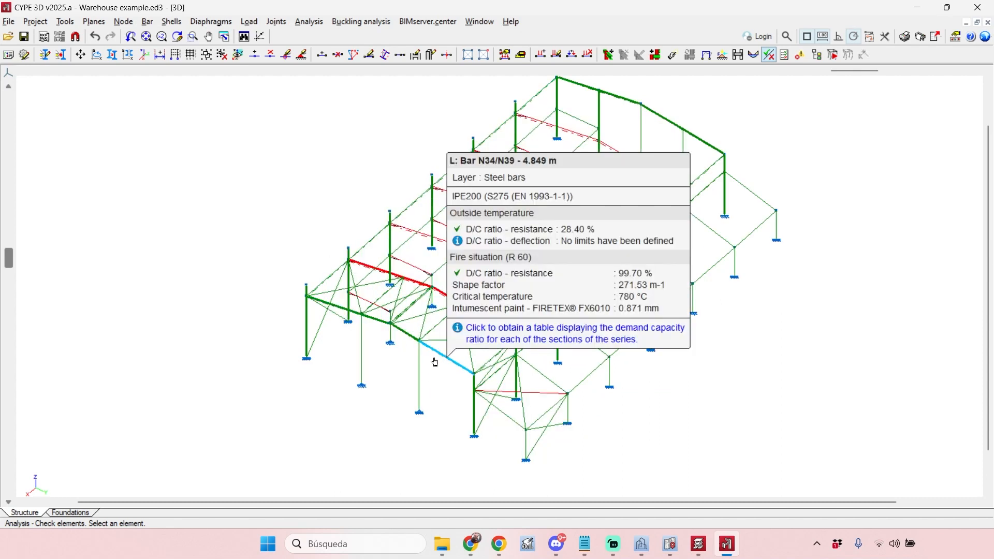
mouse_move(402, 335)
mouse_move(408, 345)
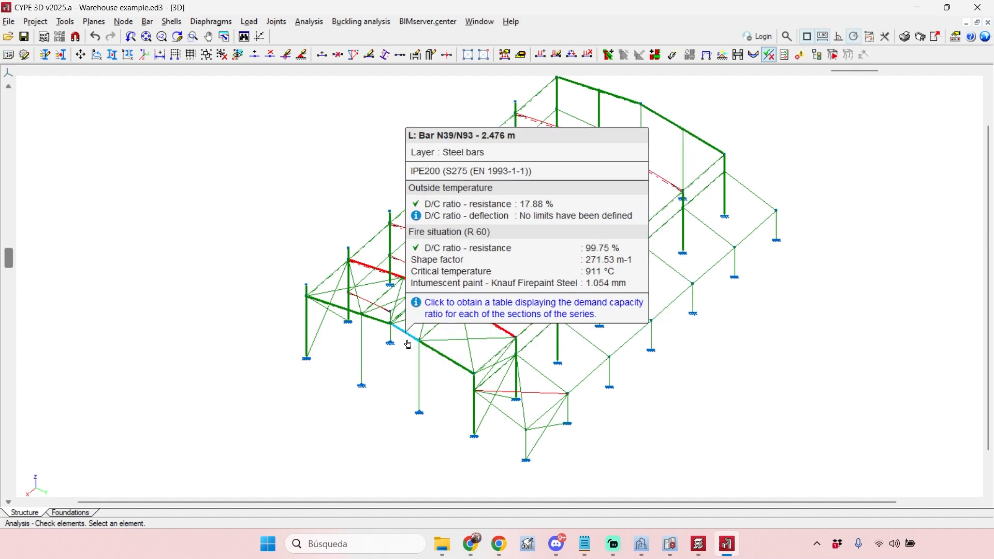
mouse_move(487, 323)
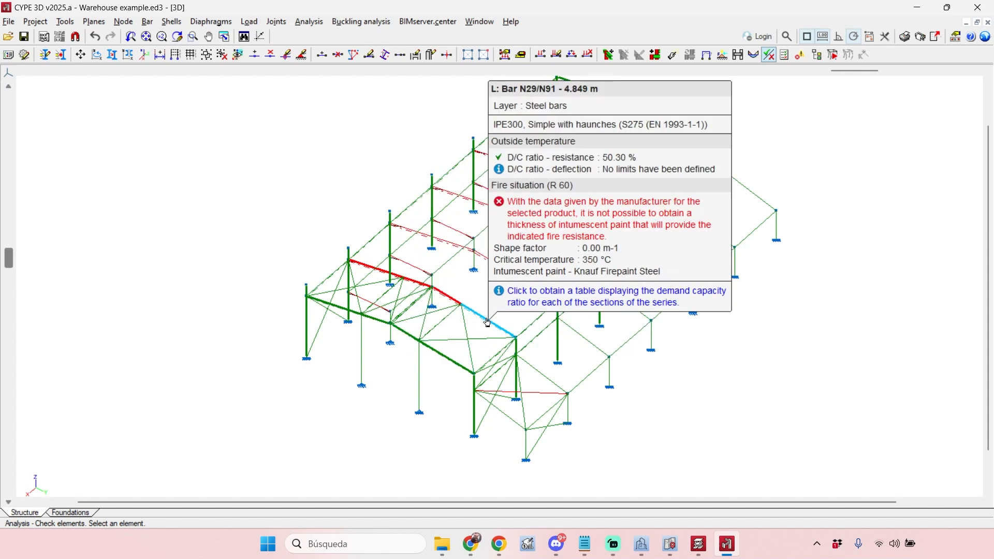